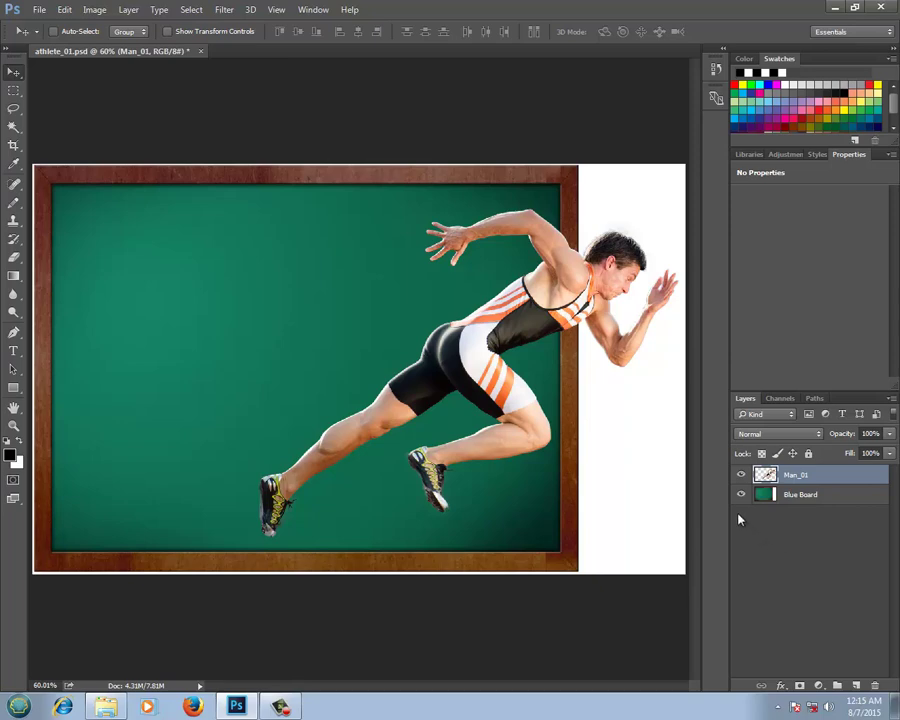
Duplicate the Man_01 layer twice so two copies sit above the original.
key(ctrl+j)
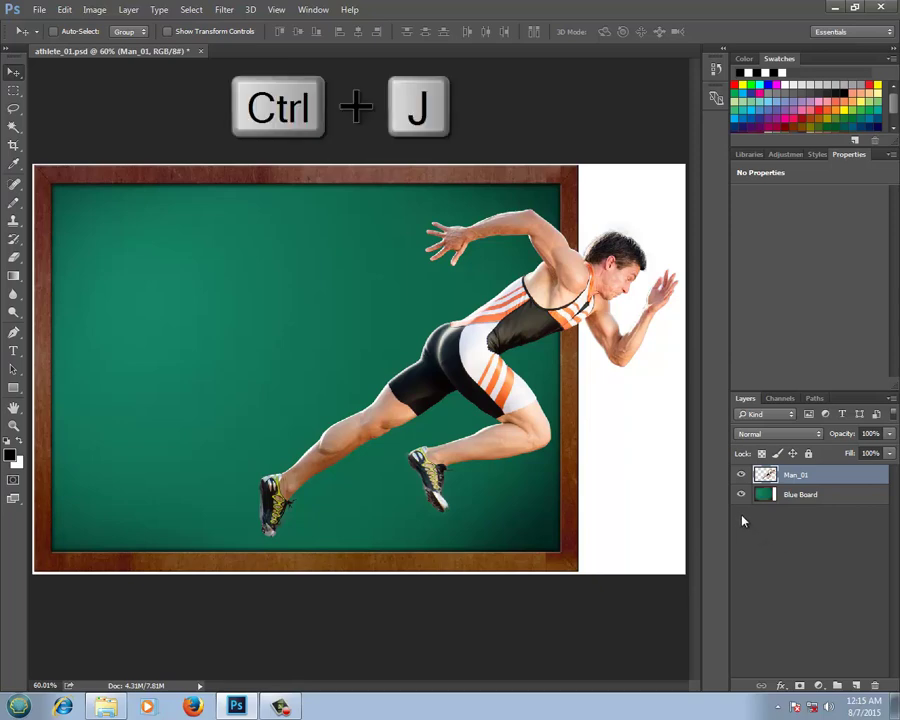
key(ctrl+j)
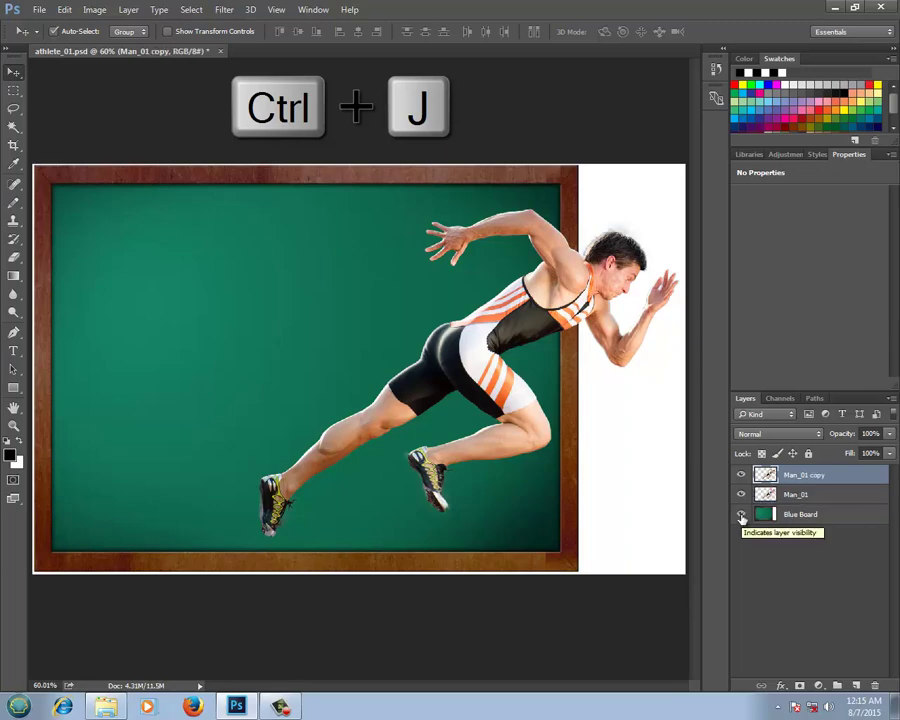
key(ctrl+j)
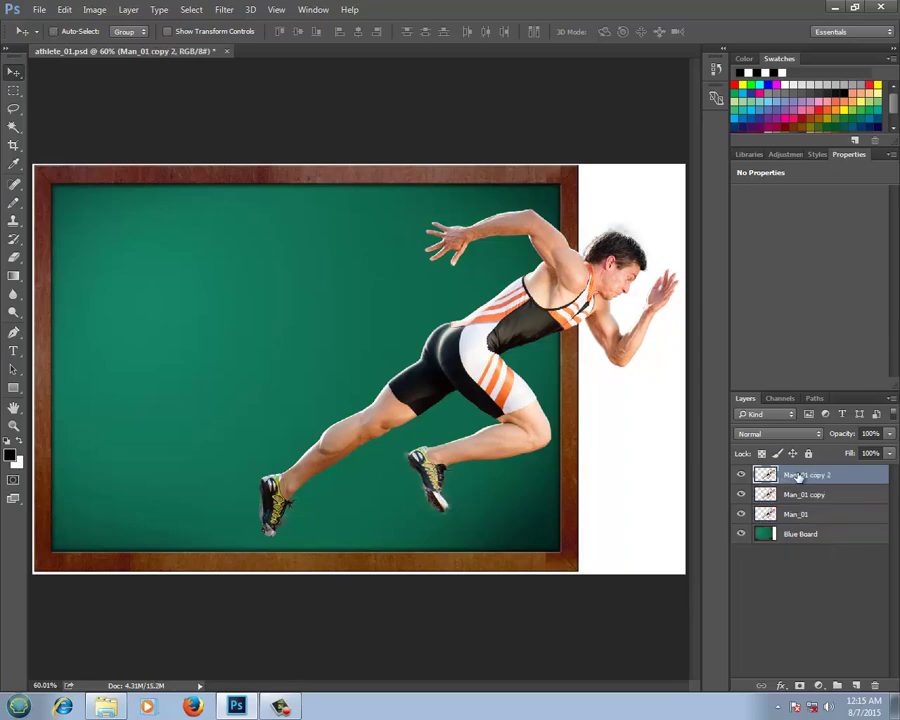
Convert the topmost athlete copy to a Smart Object and hide the two athlete layers beneath it.
right_click(847, 482)
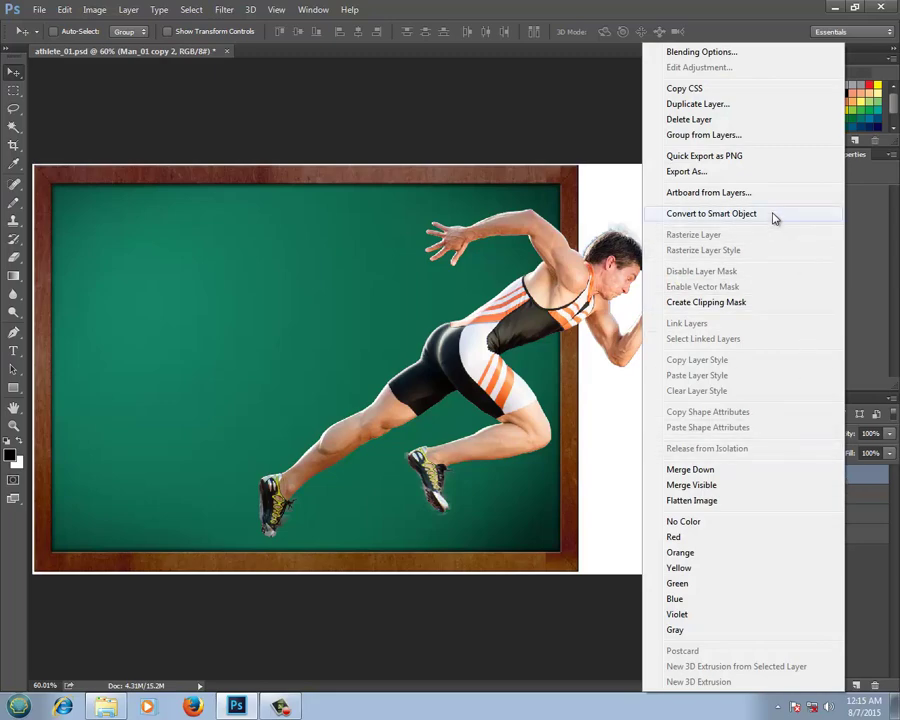
click(719, 214)
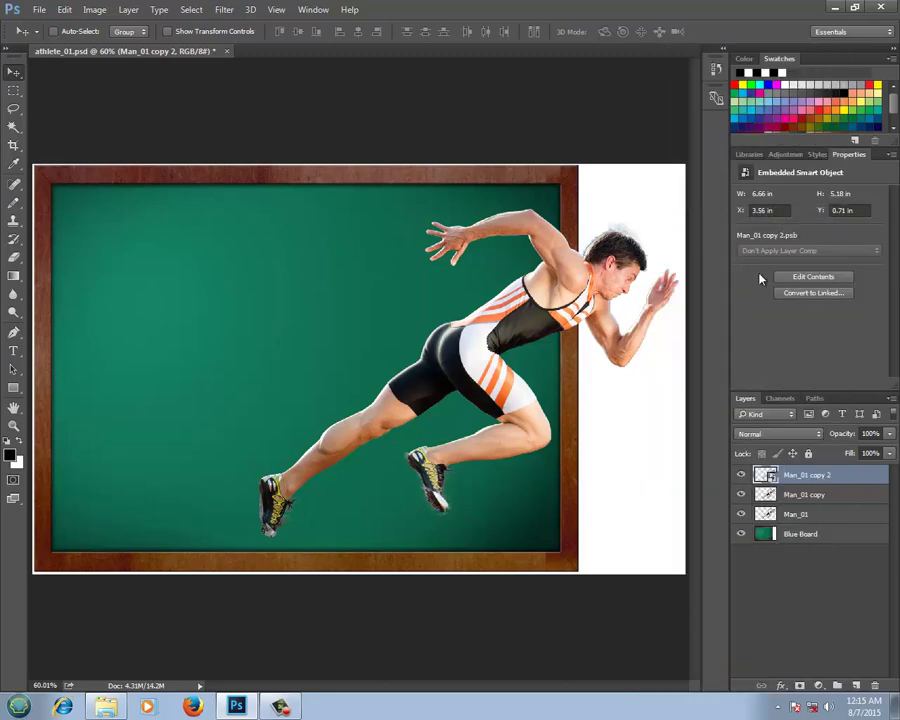
click(740, 494)
click(740, 514)
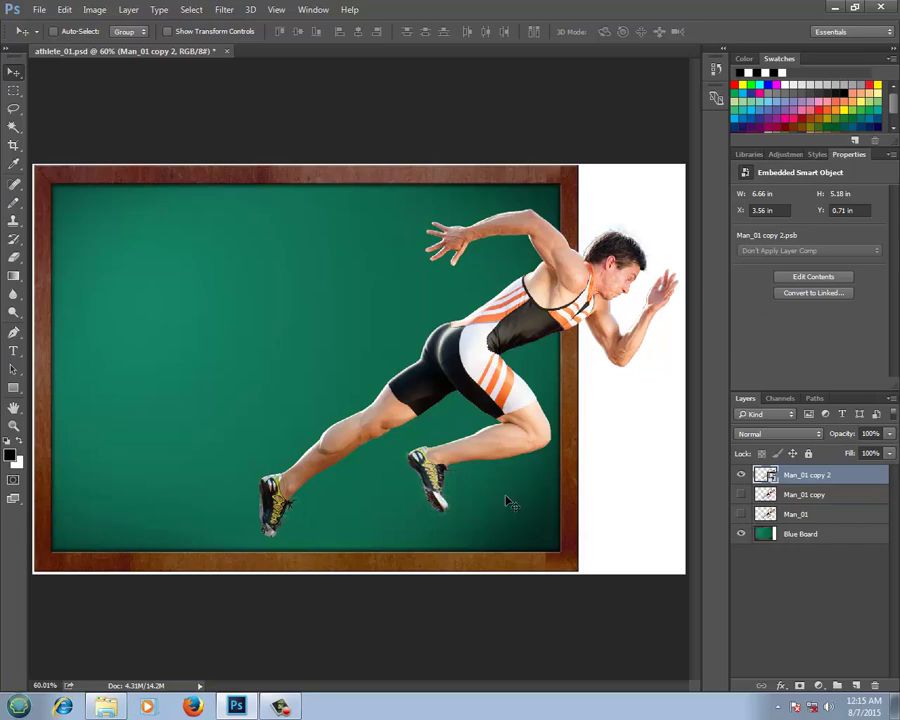
Apply a Shadows/Highlights adjustment to the athlete Smart Object with the Shadows amount at 100% and Highlights at 0%.
click(94, 9)
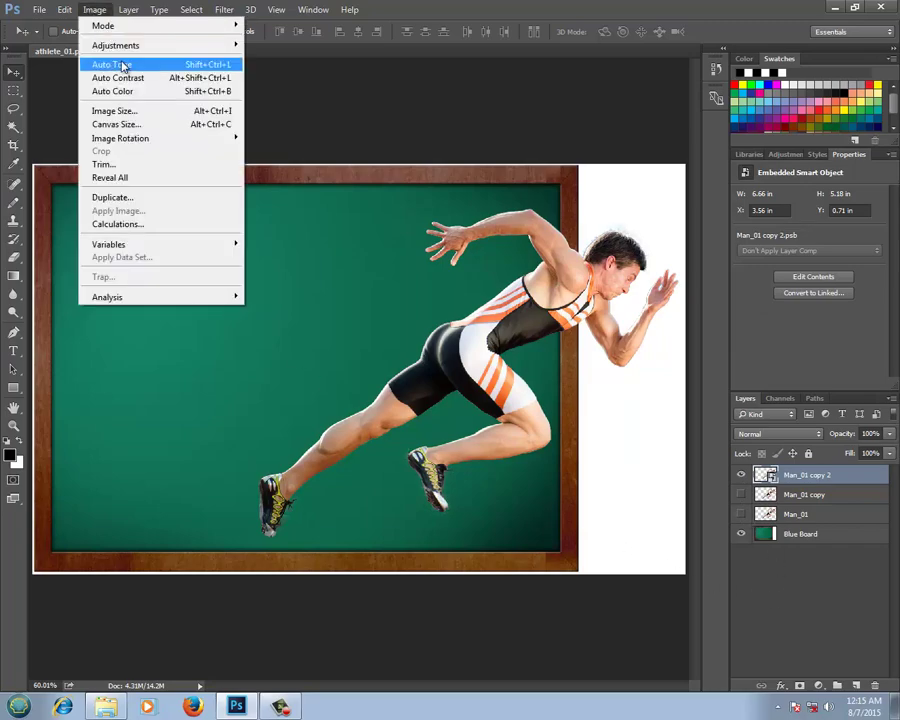
mouse_move(124, 47)
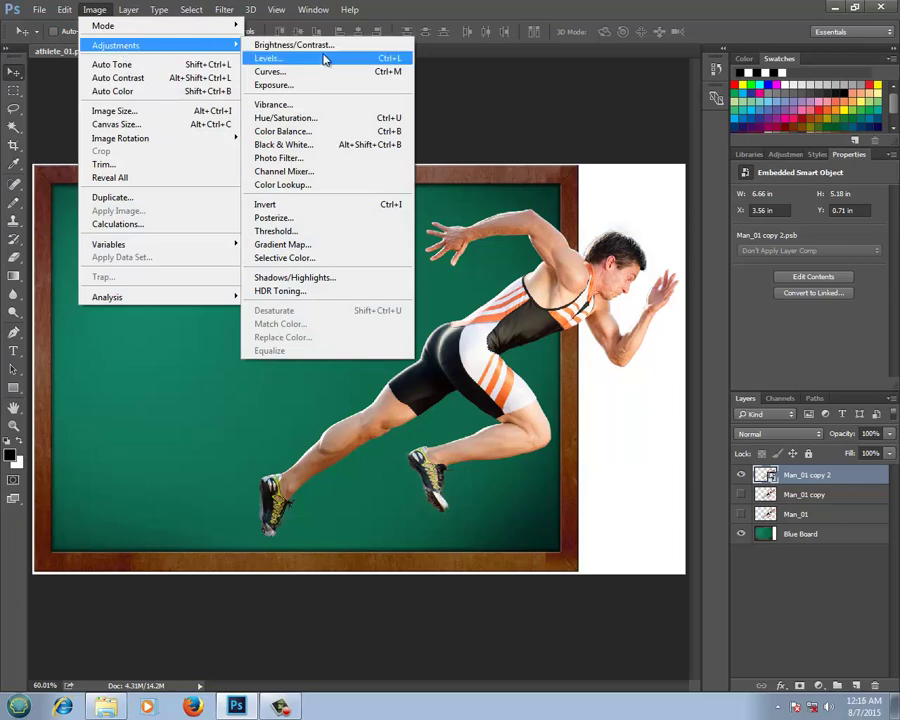
click(355, 283)
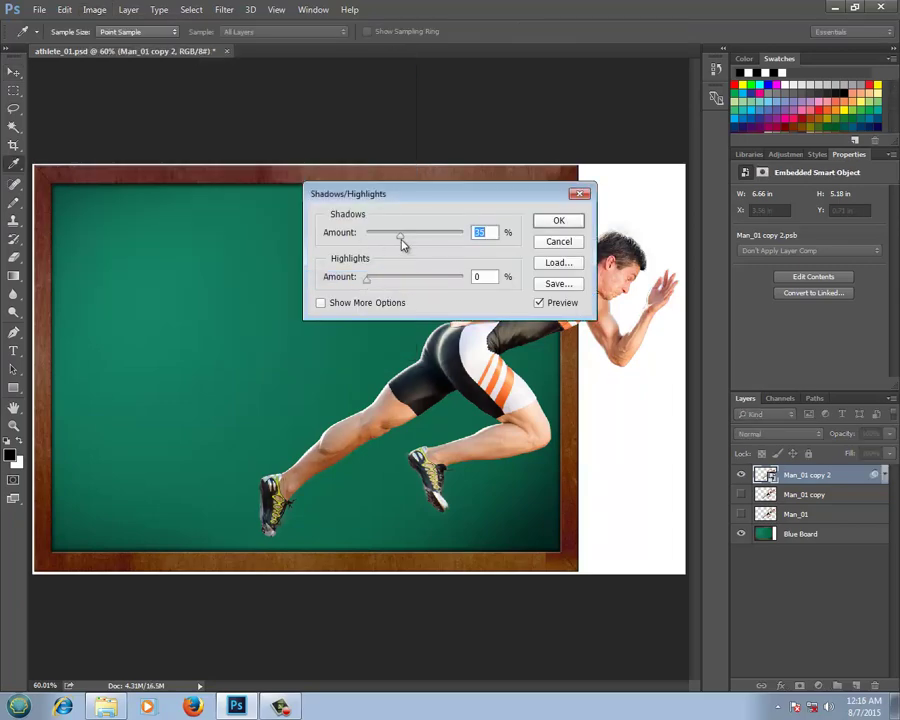
drag(402, 238, 480, 251)
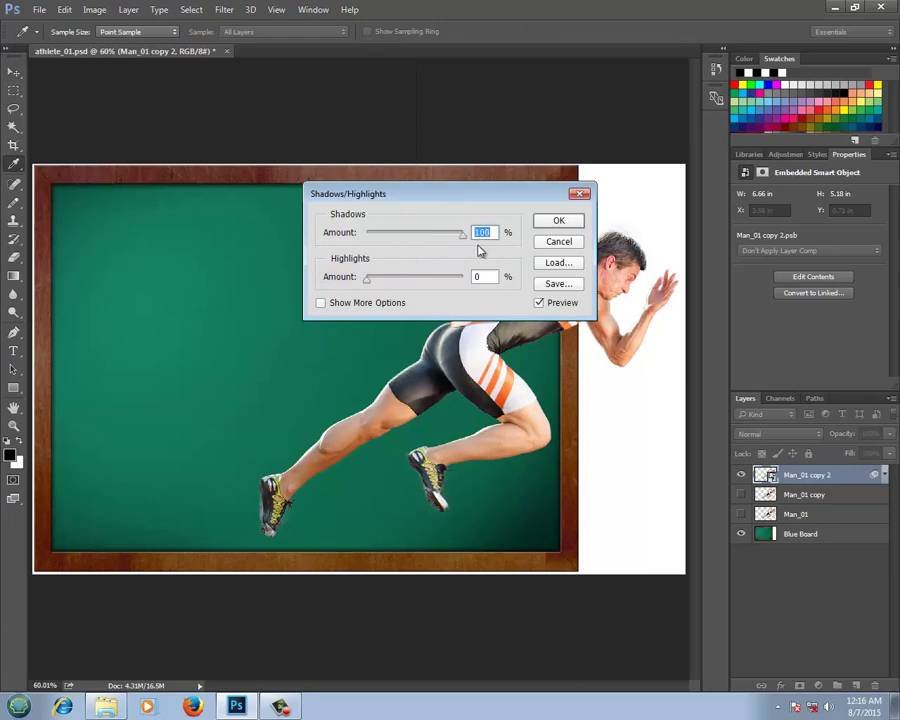
click(558, 221)
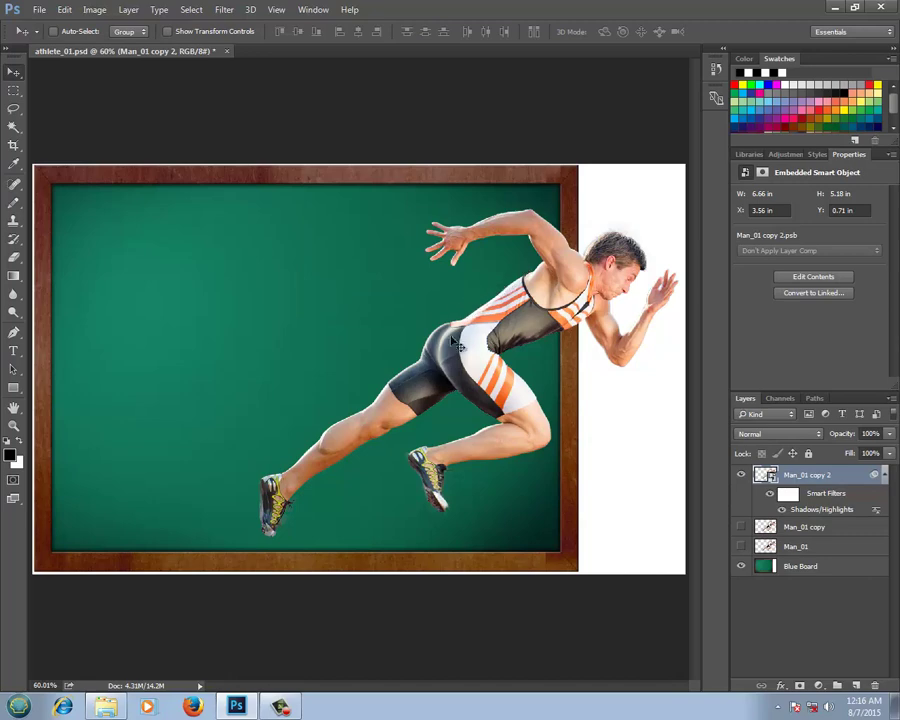
Set the foreground to white and background to black, and apply the Photocopy sketch filter with Detail 2 and Darkness 50.
key(d)
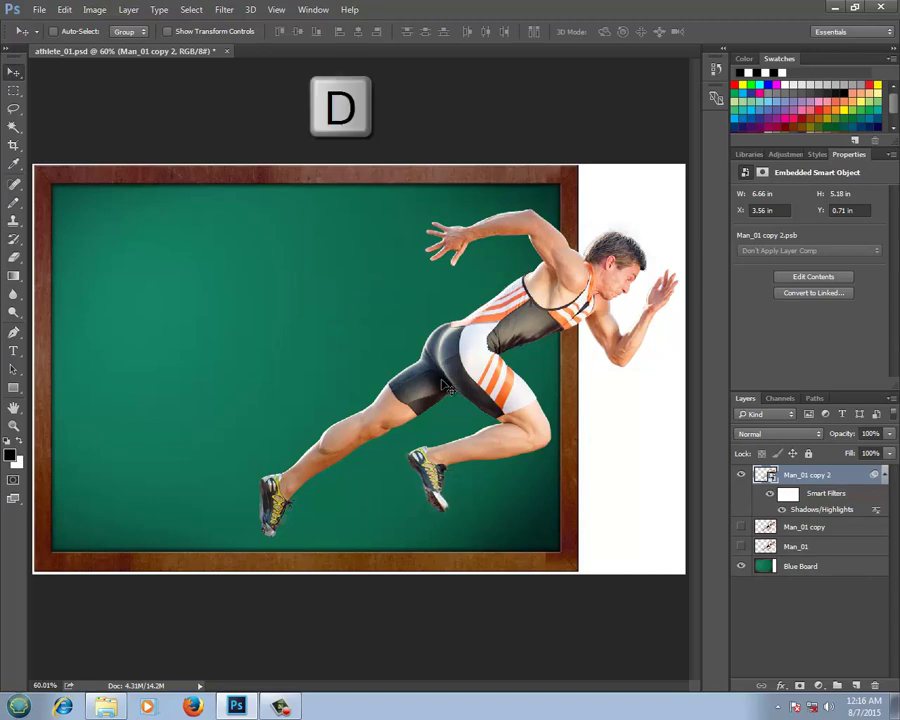
key(x)
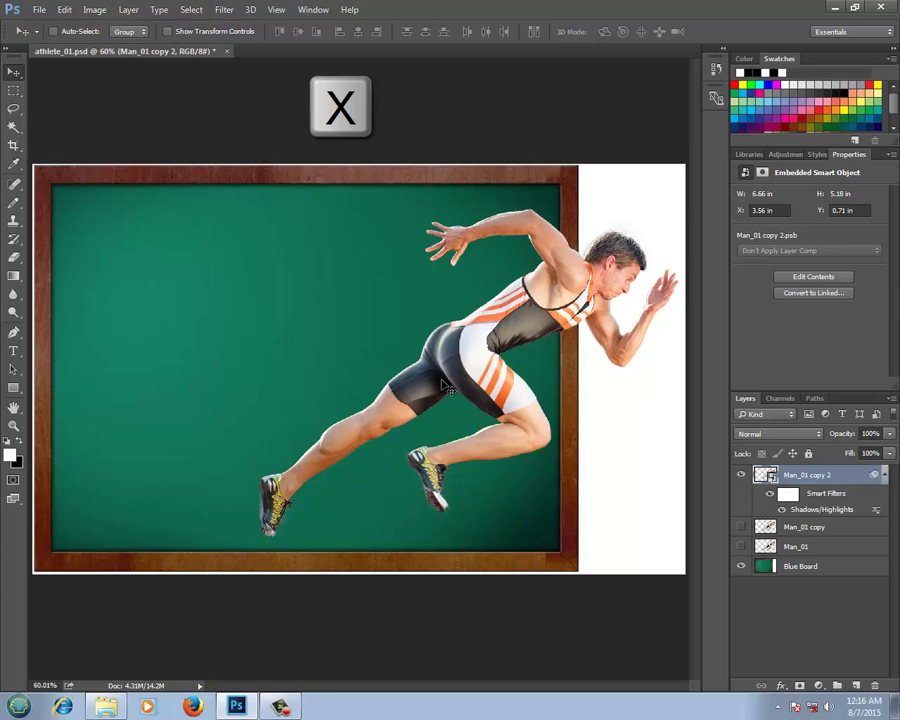
click(224, 9)
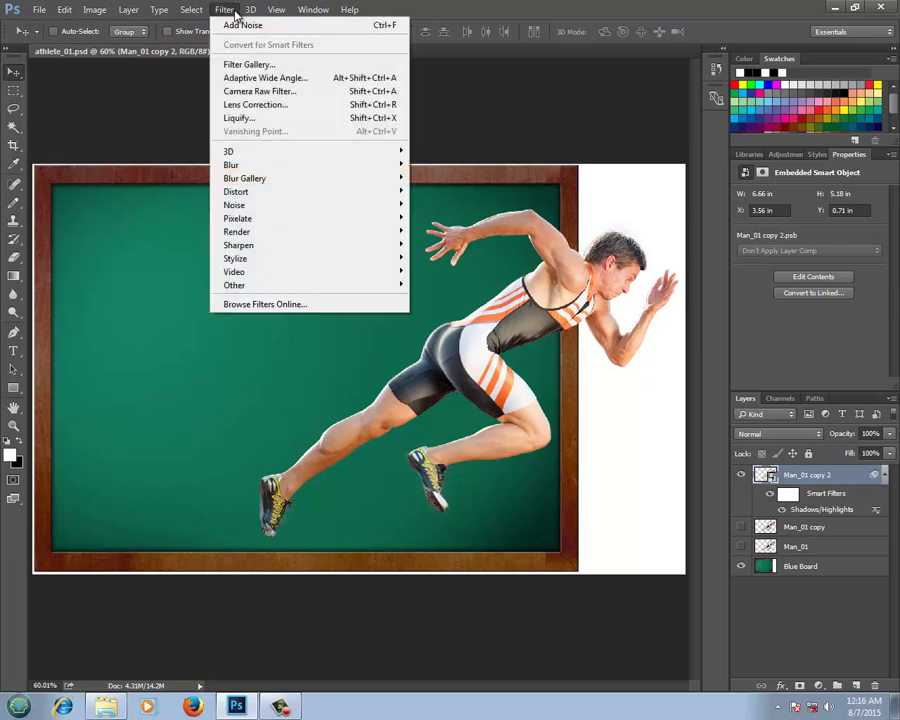
click(289, 68)
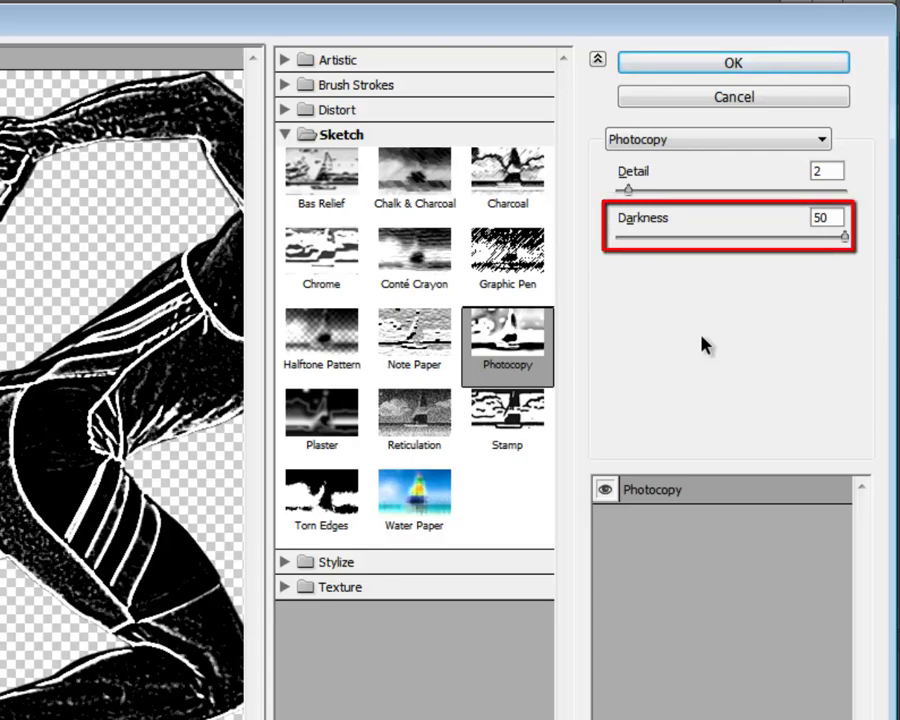
click(645, 66)
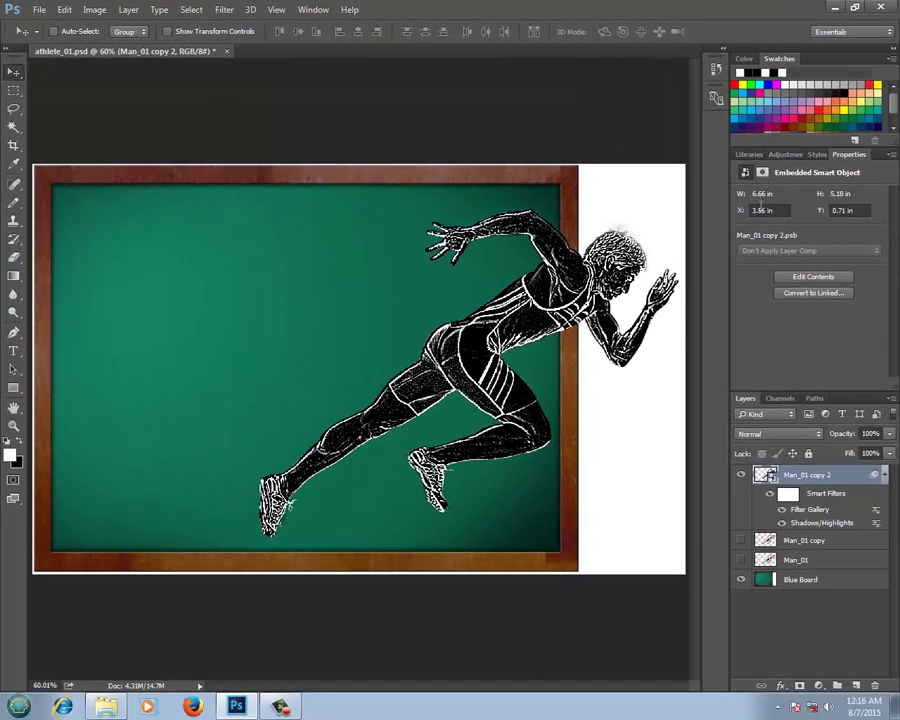
Add a new layer directly below the filtered athlete Smart Object and fill it with black.
key(ctrl)
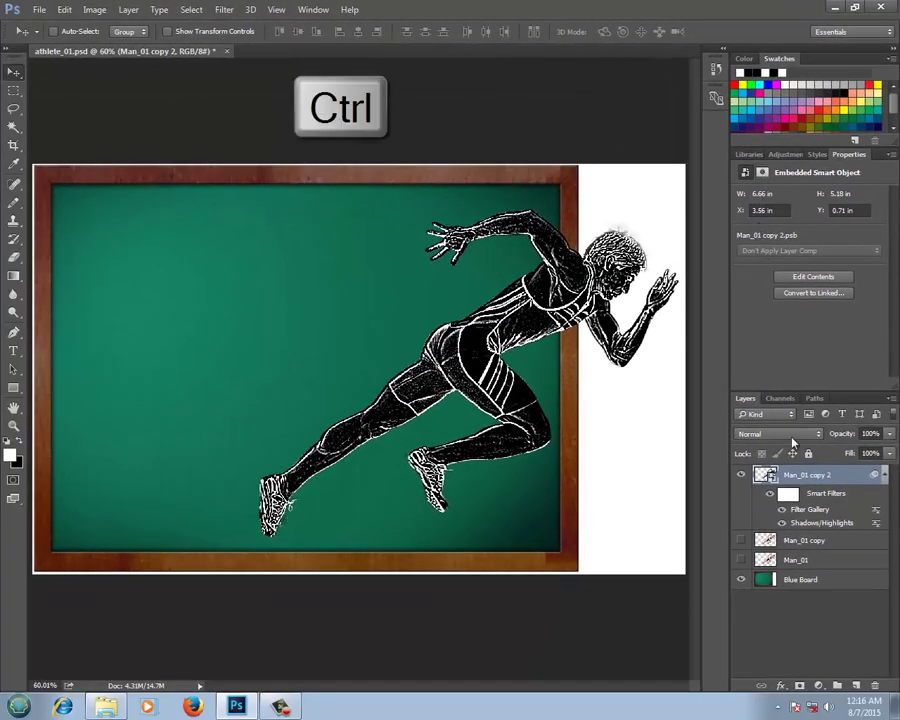
ctrl+click(857, 686)
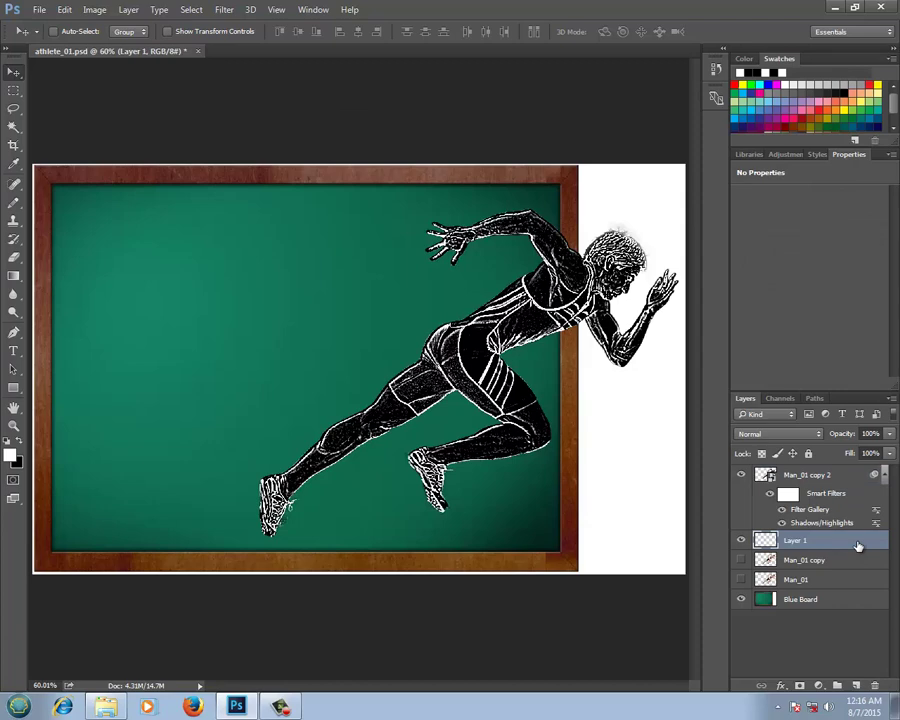
key(ctrl+Delete)
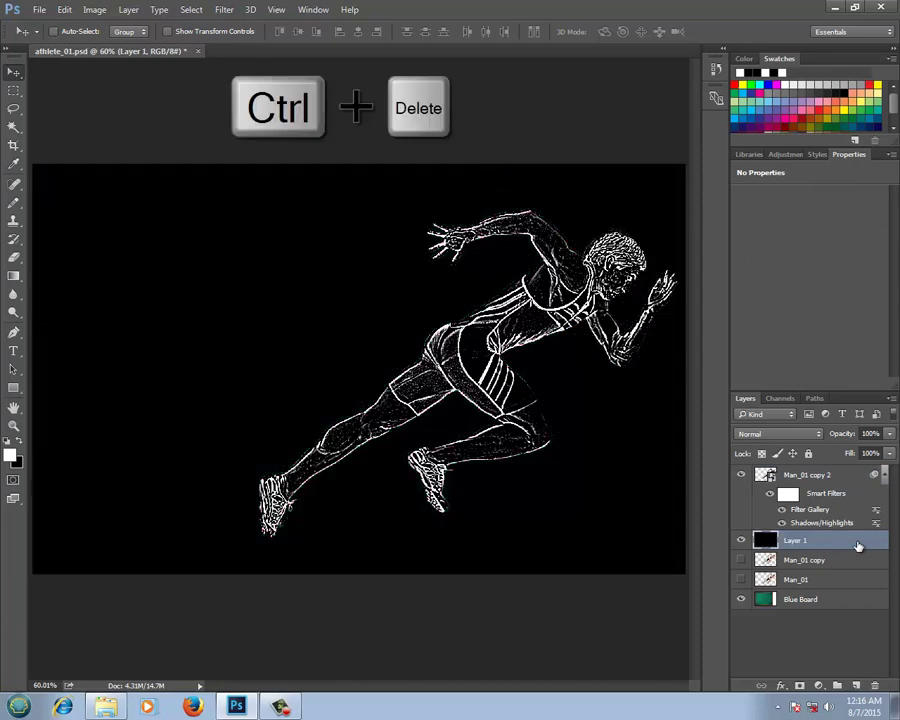
Combine the black-filled layer and the filtered athlete layer into a single Smart Object.
key(shift)
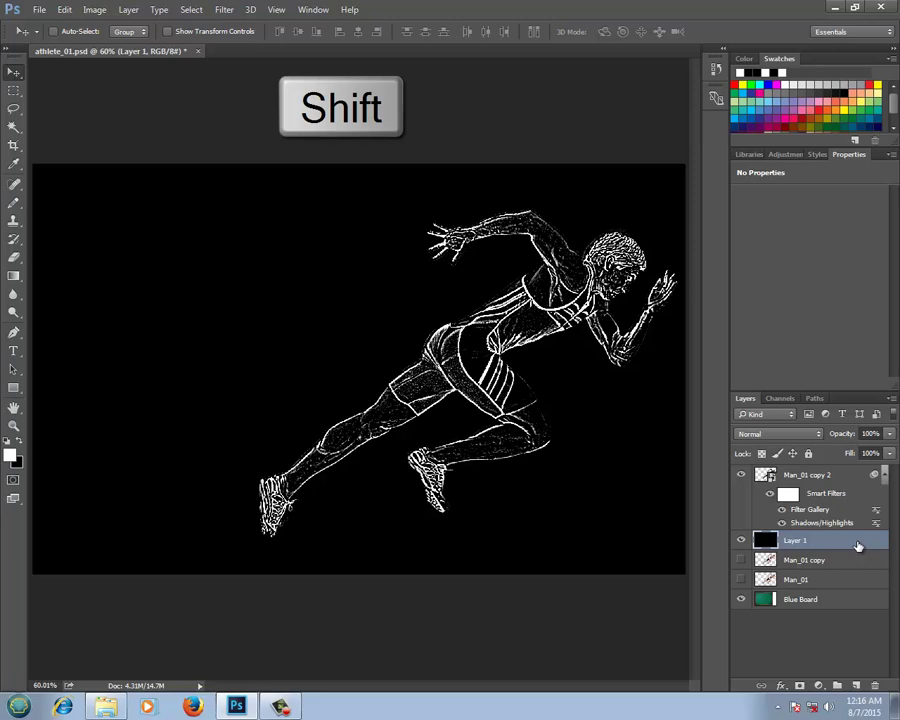
shift+click(852, 477)
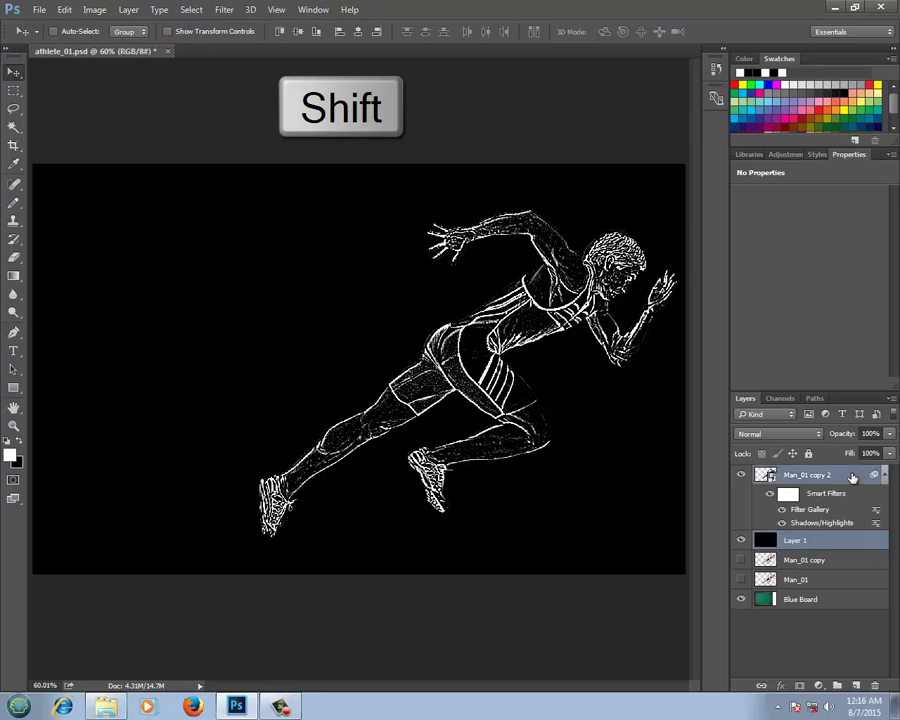
right_click(852, 477)
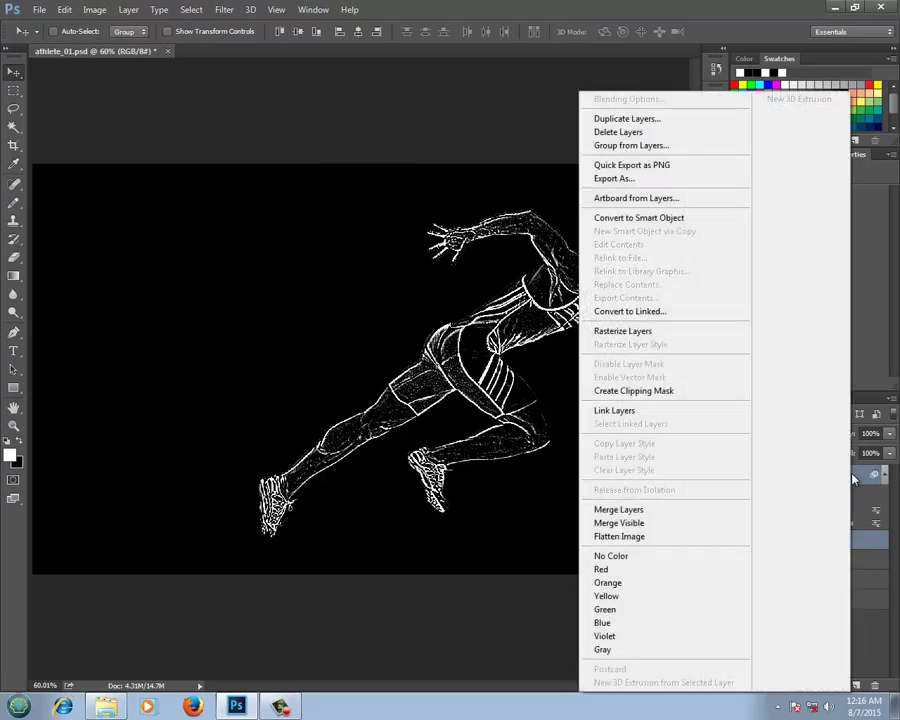
click(724, 222)
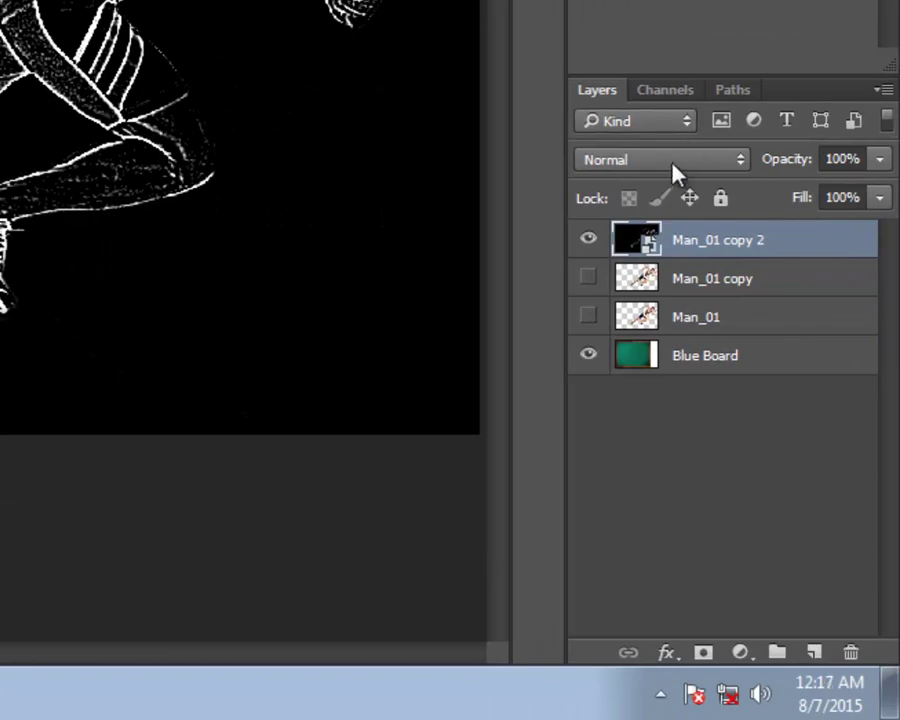
Set the combined Smart Object's blend mode to Screen and add a layer mask to it.
click(672, 172)
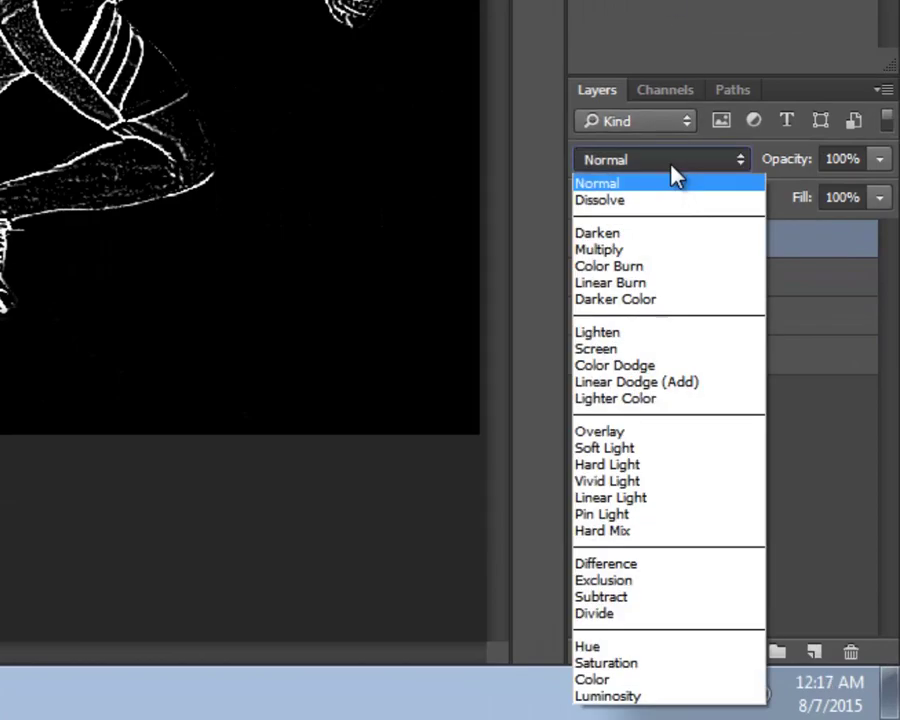
click(650, 350)
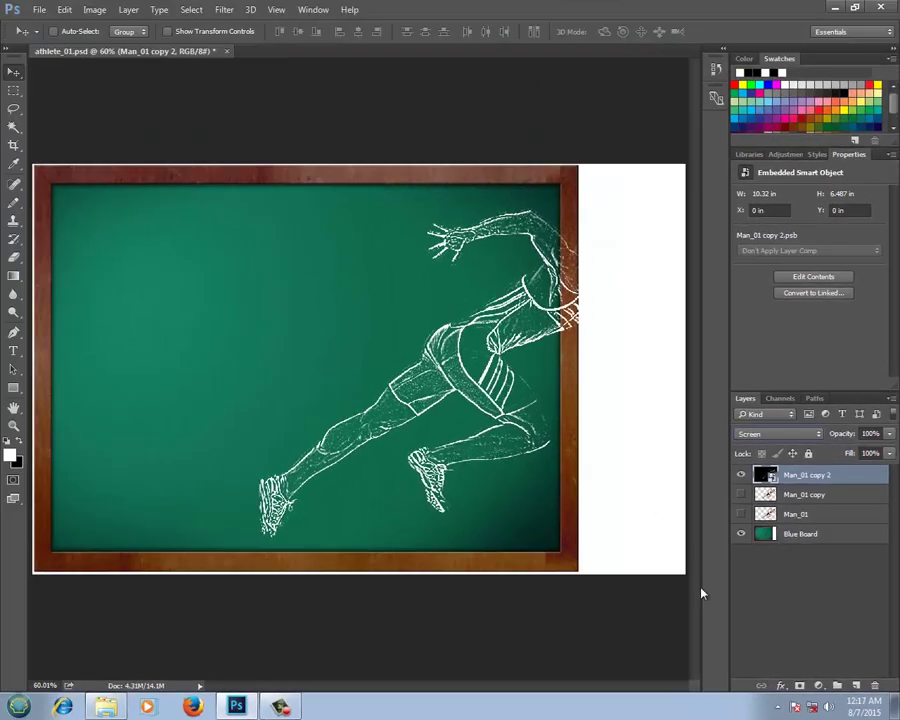
click(800, 685)
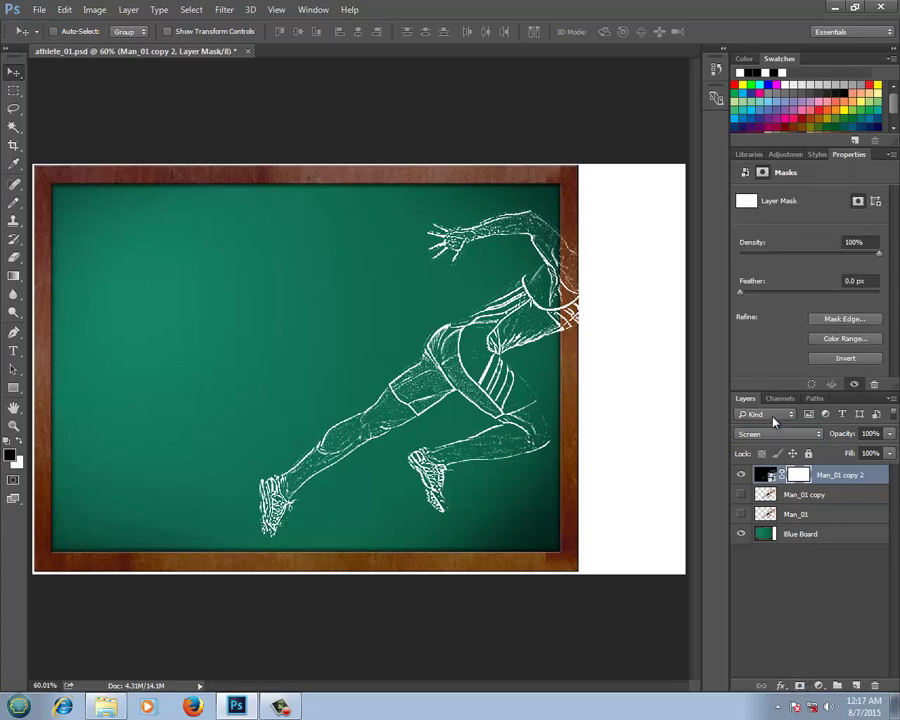
Paint black on the mask with the Pencil tool, at 21 px and then 20 px, to hide stray texture inside the athlete's outlines.
click(13, 203)
click(100, 218)
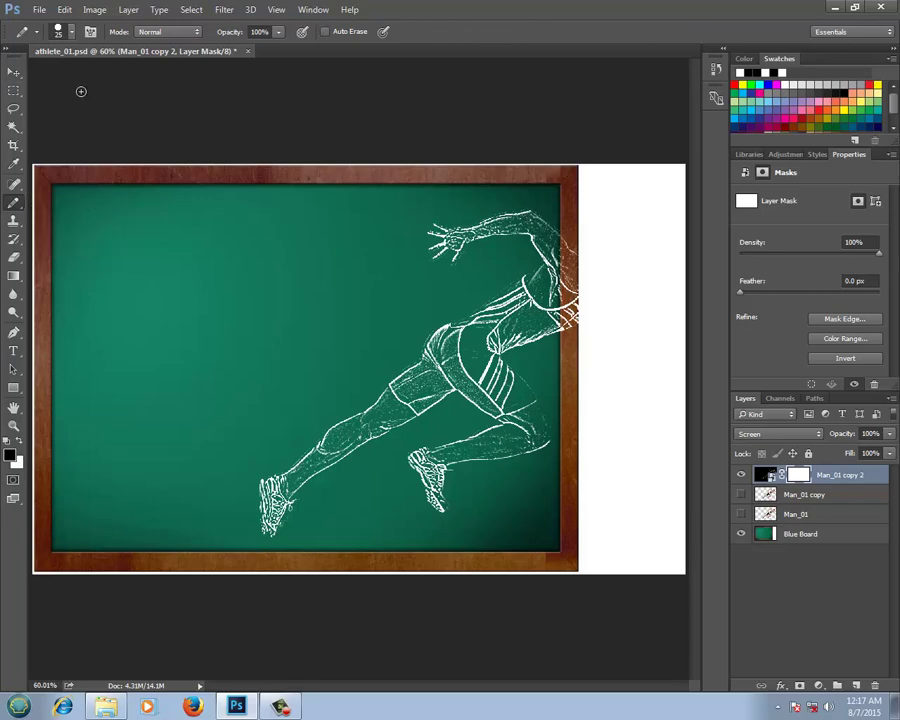
click(71, 31)
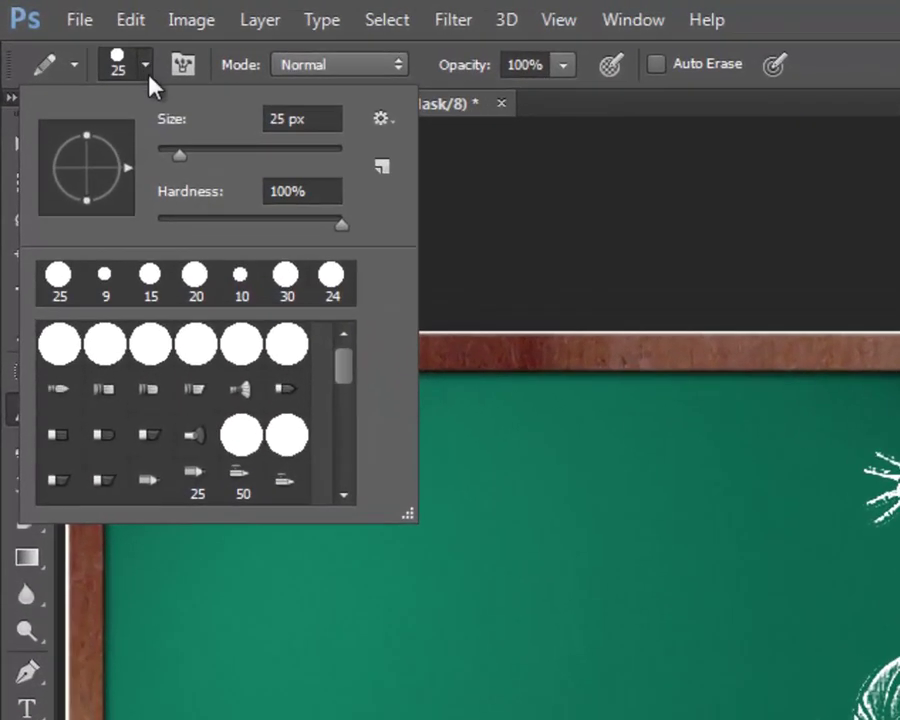
drag(179, 157, 176, 157)
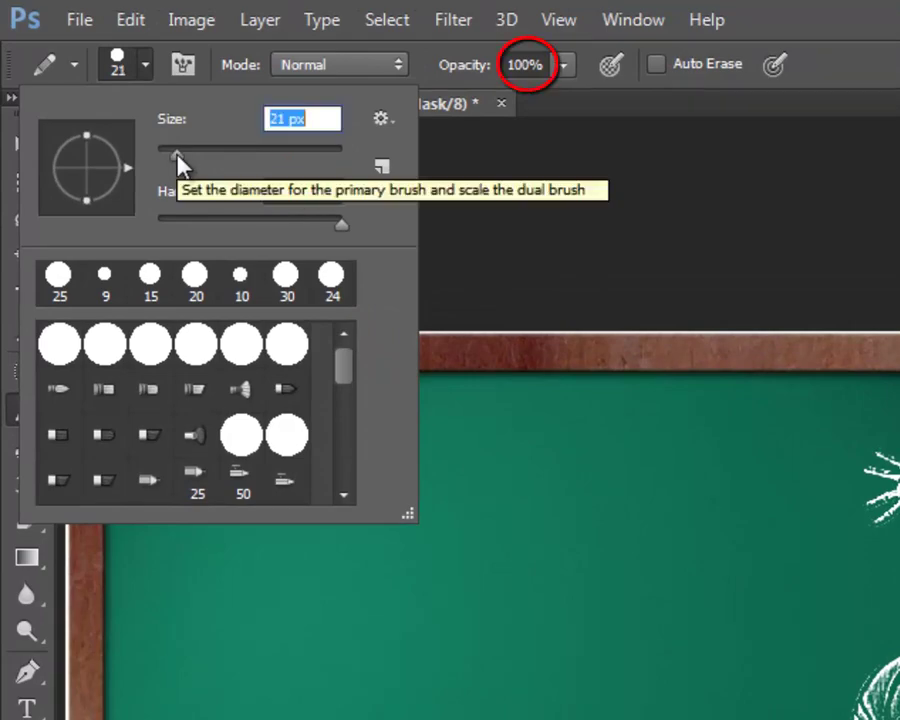
key(Return)
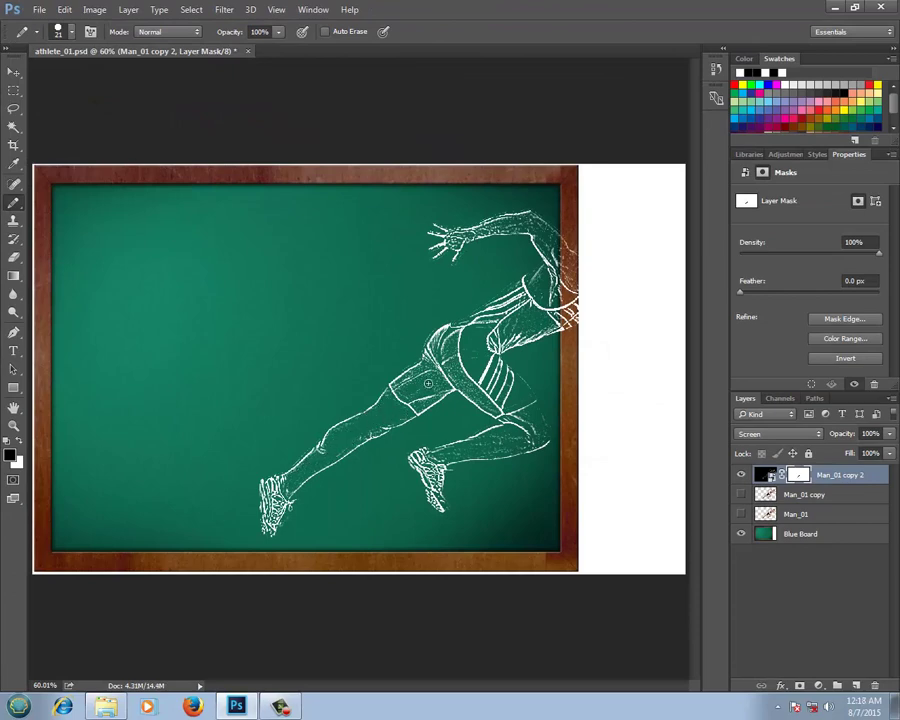
key(bracketleft)
key(bracketleft)
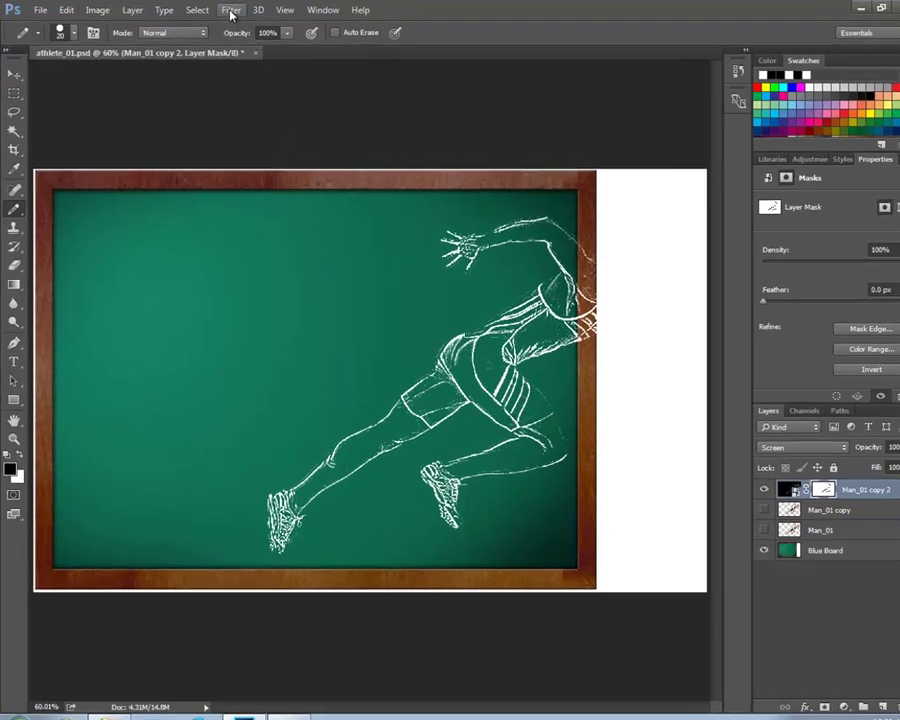
Apply the Add Noise filter to the layer mask with an amount of 70% and Gaussian distribution.
click(224, 9)
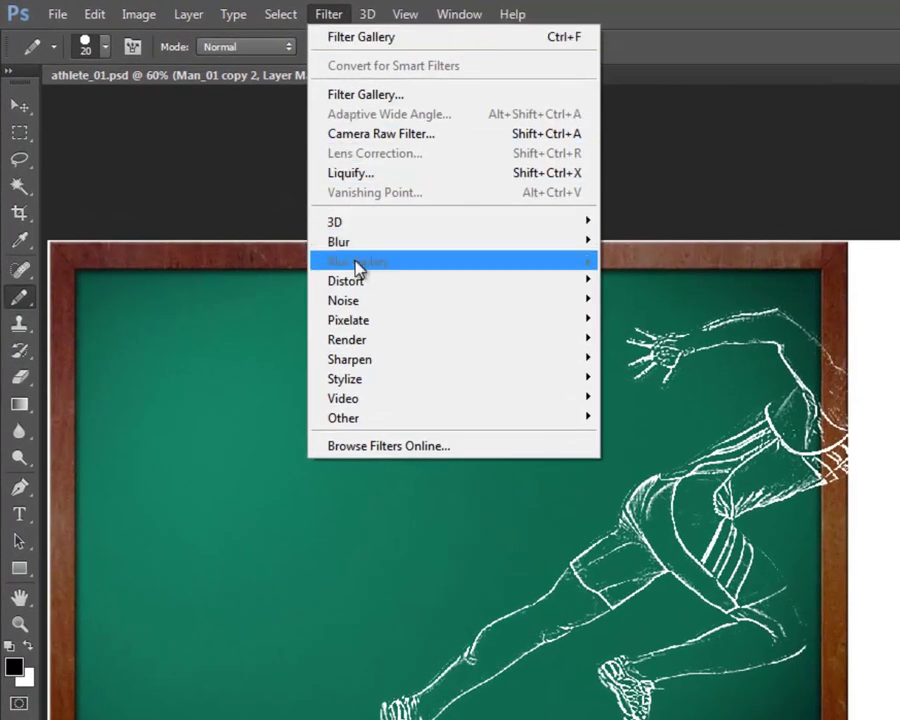
mouse_move(357, 303)
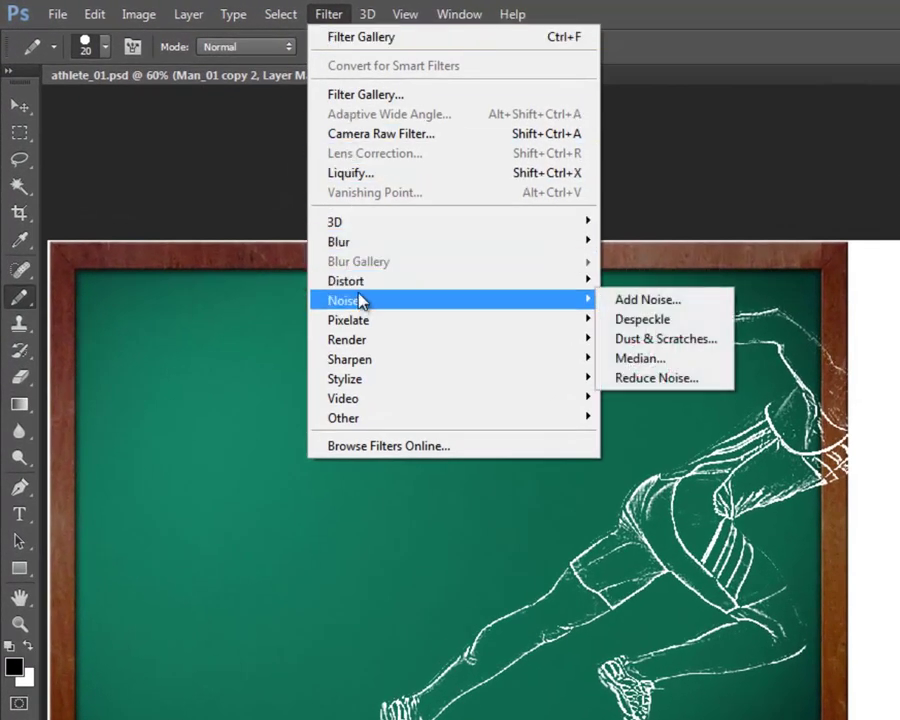
click(702, 306)
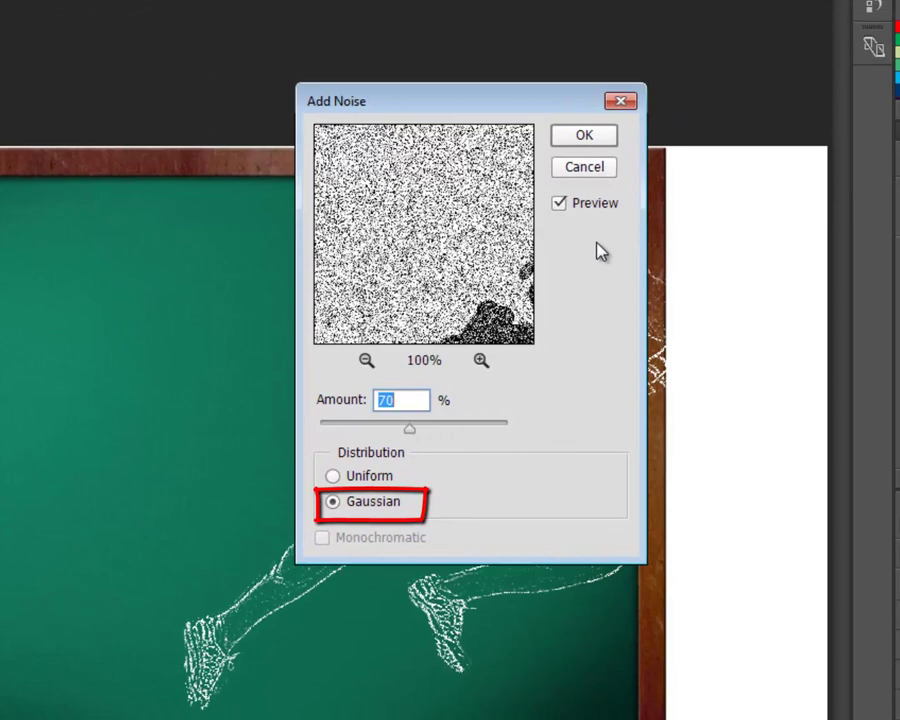
click(587, 137)
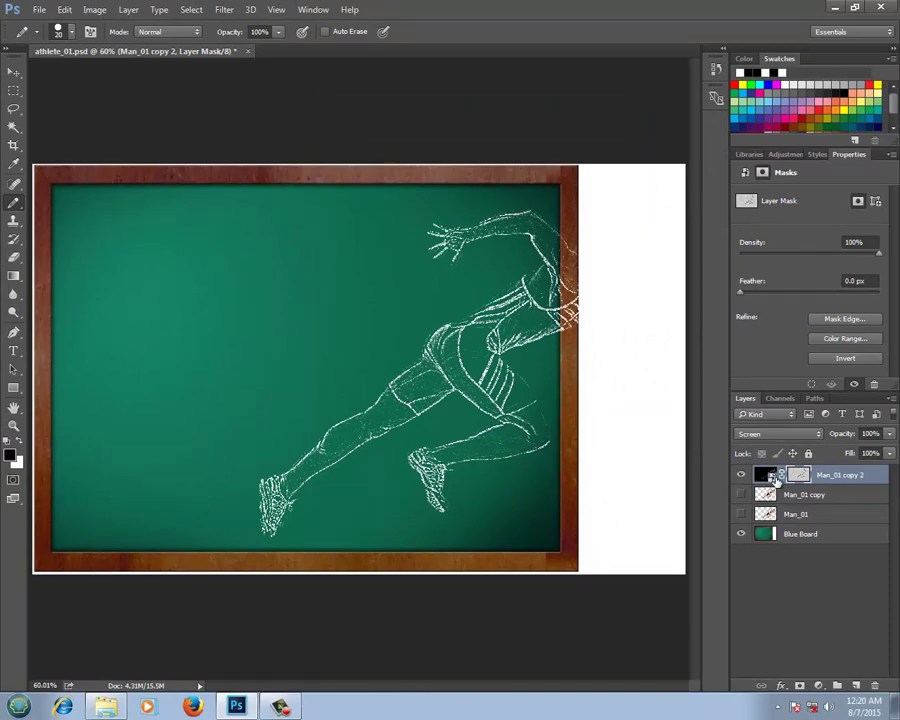
Inside the chalk Smart Object, add a white 2 px centered stroke to the athlete layer with Dissolve blending and 60% opacity, and save the contents.
double_click(766, 476)
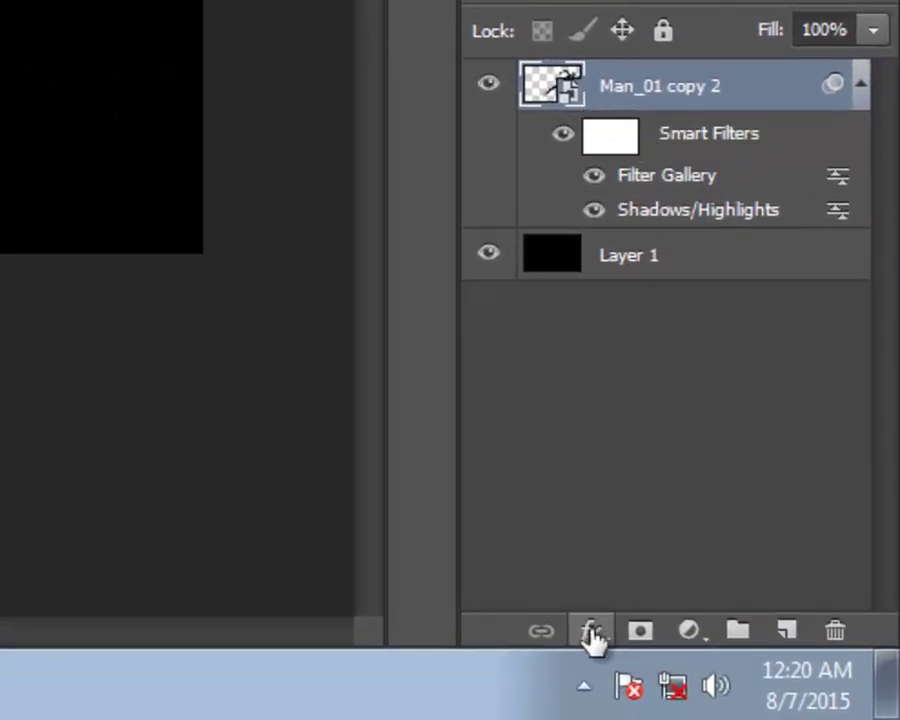
click(592, 632)
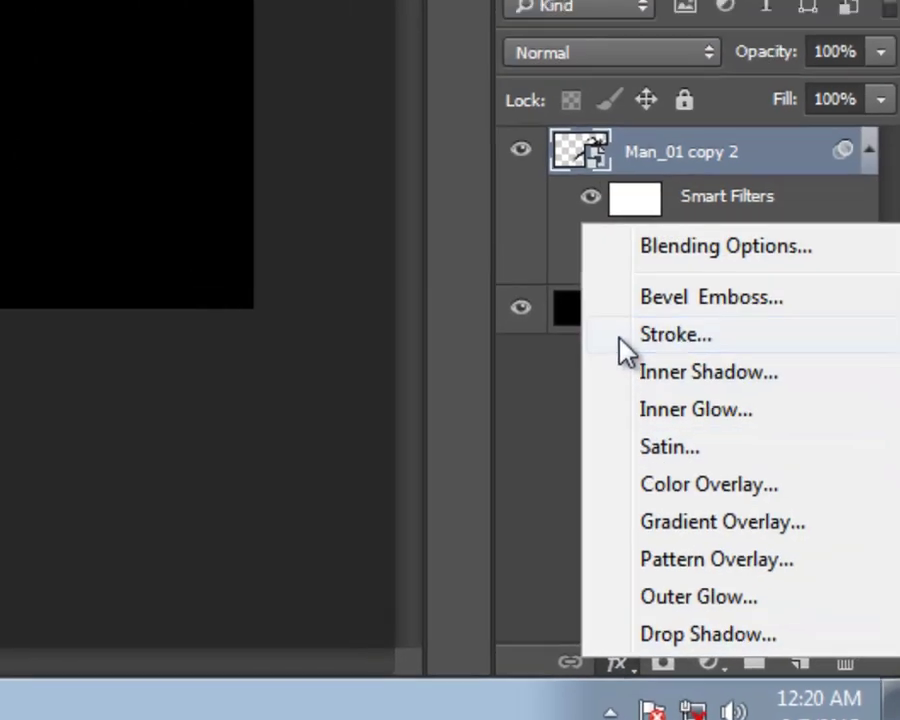
click(605, 284)
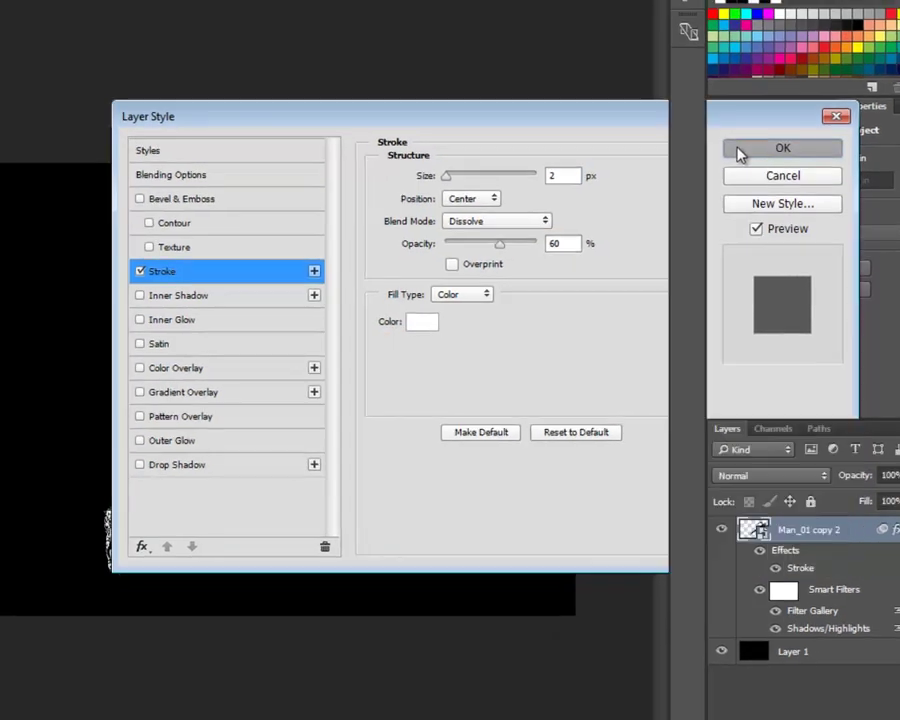
click(738, 141)
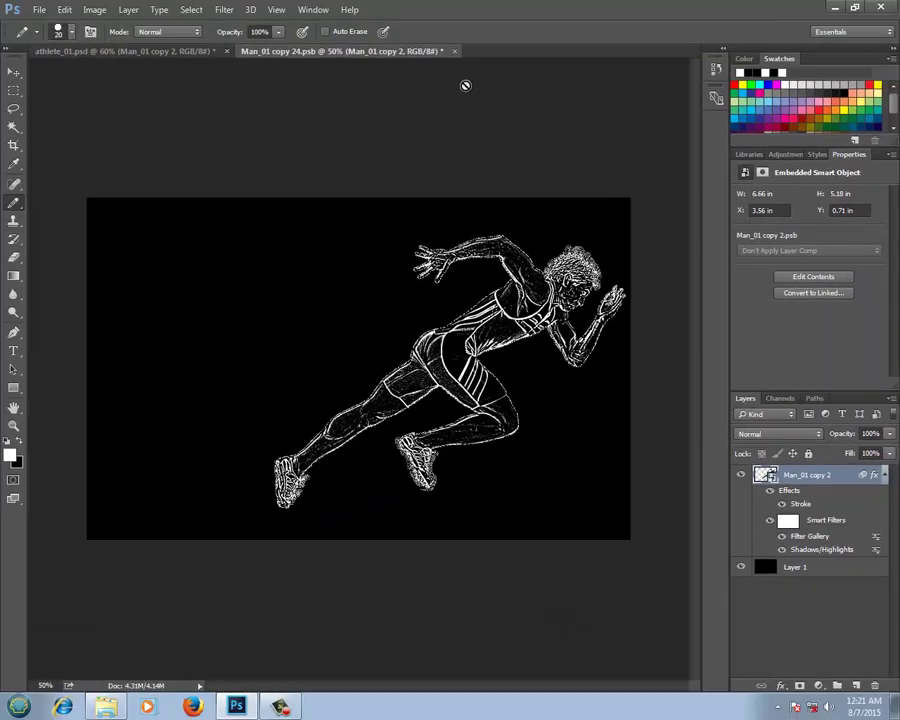
click(454, 52)
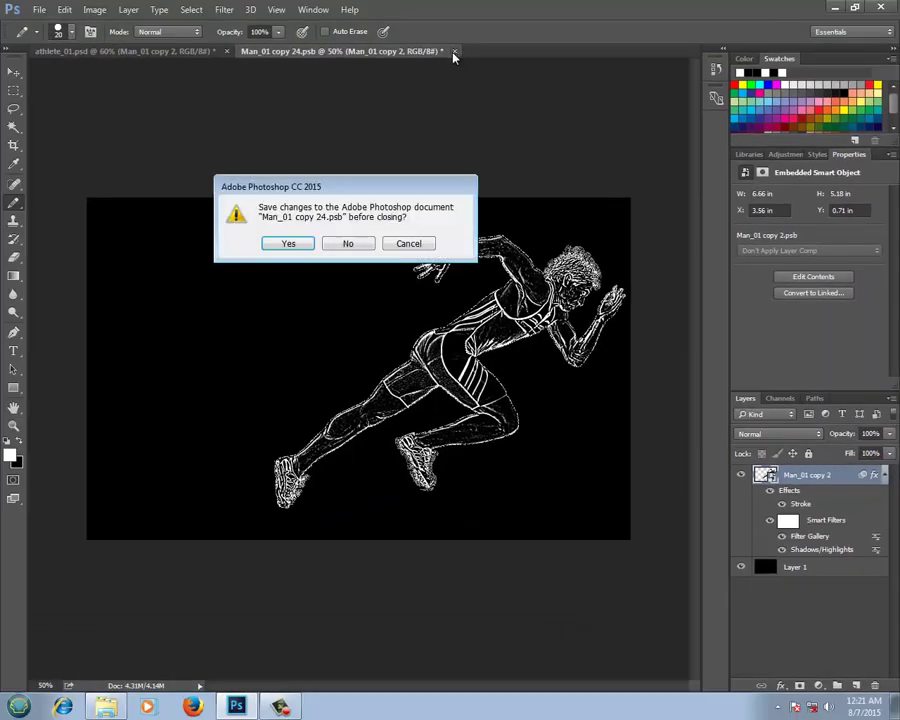
click(293, 244)
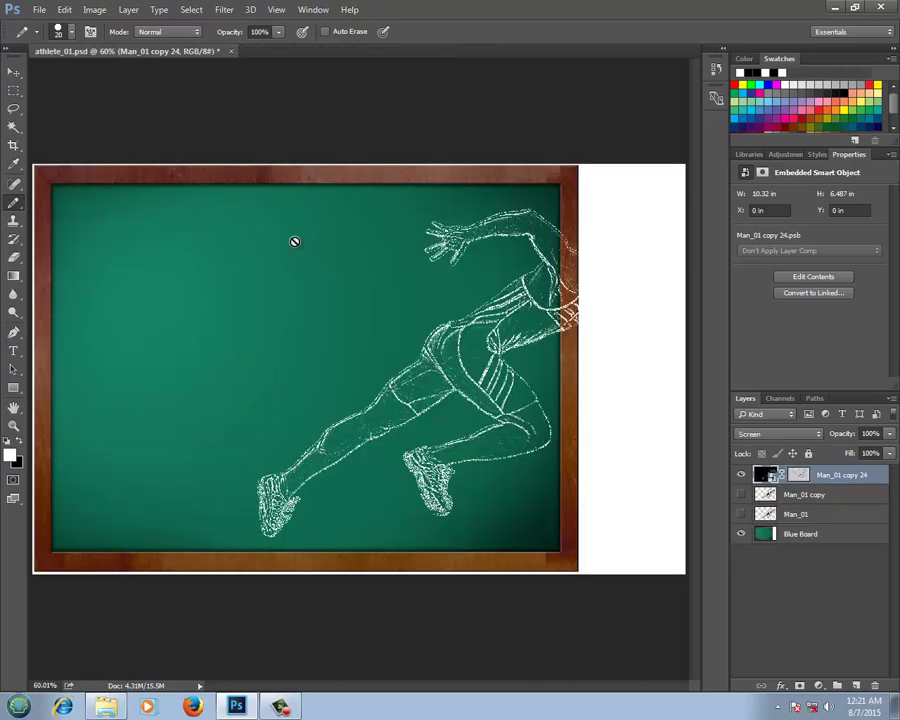
Show the Man_01 copy layer and delete the athlete's part over the chalkboard, up to the frame's right inner edge, with a rectangular selection feathered 10 px.
click(741, 494)
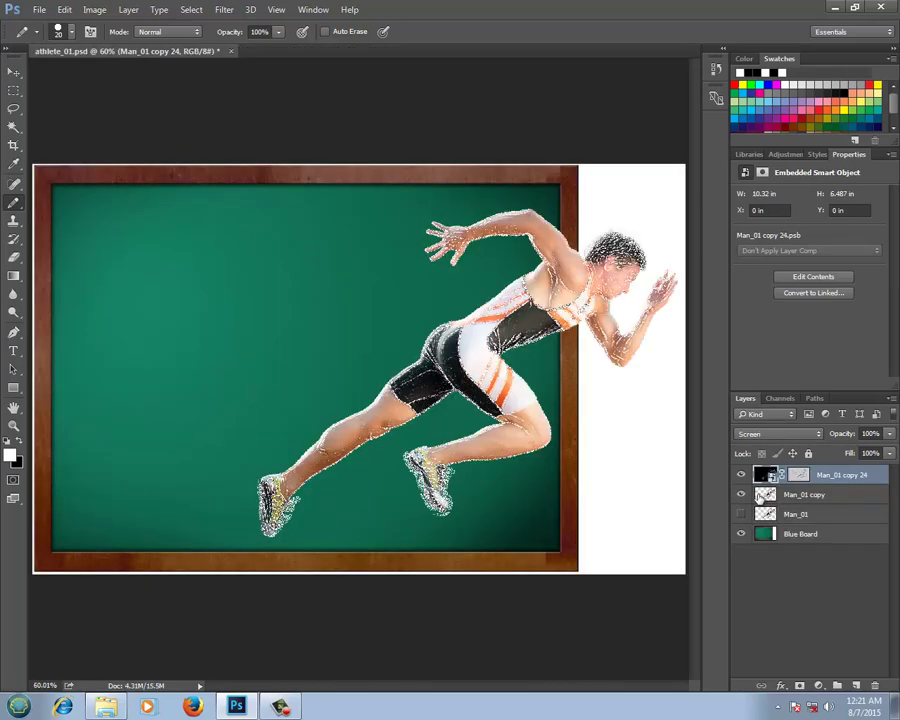
click(820, 497)
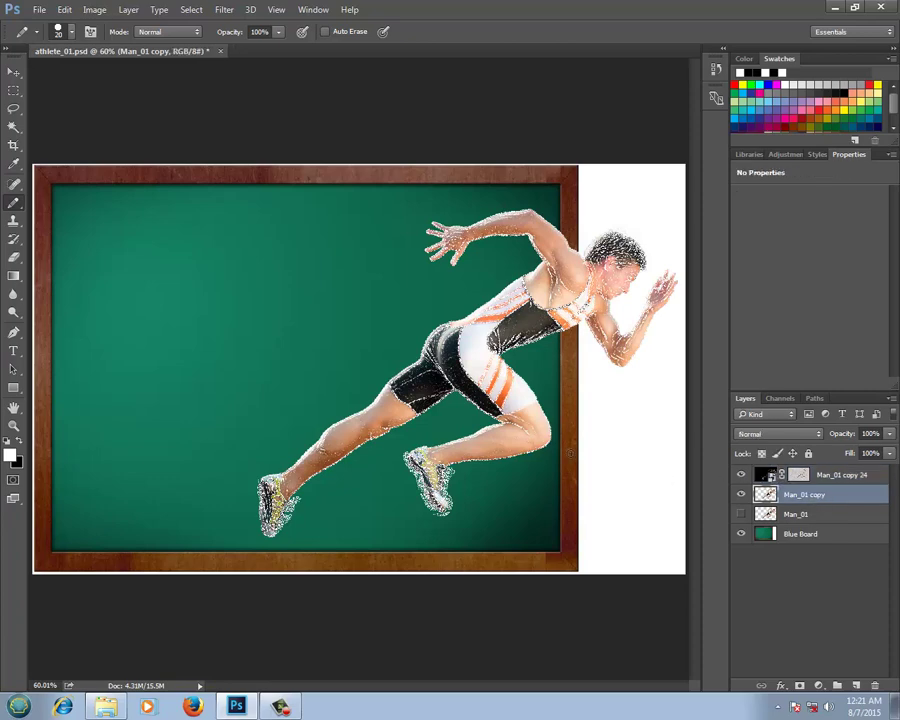
click(14, 91)
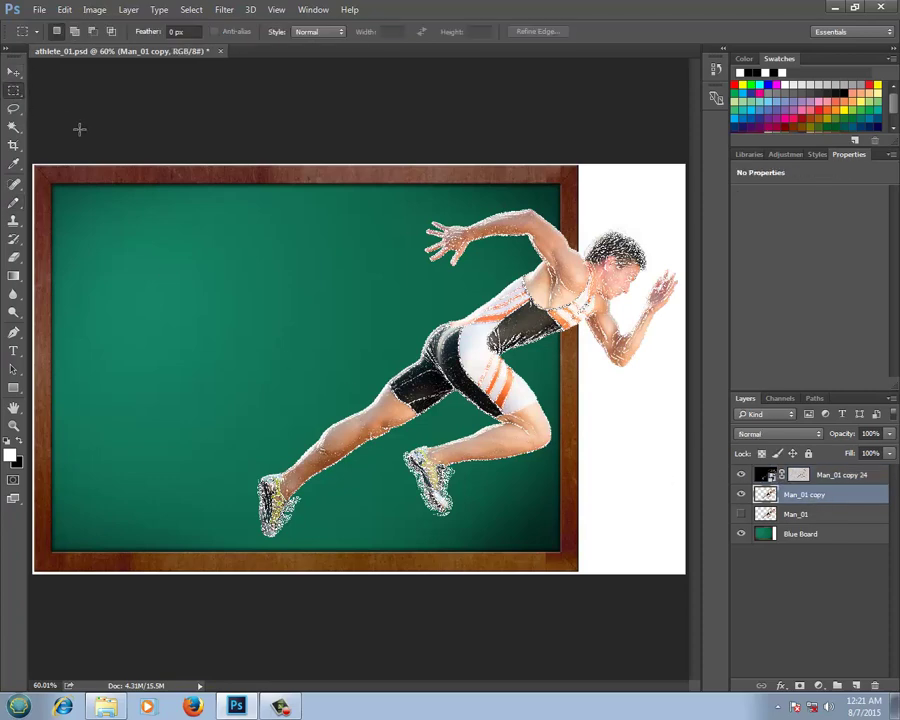
drag(210, 150, 555, 623)
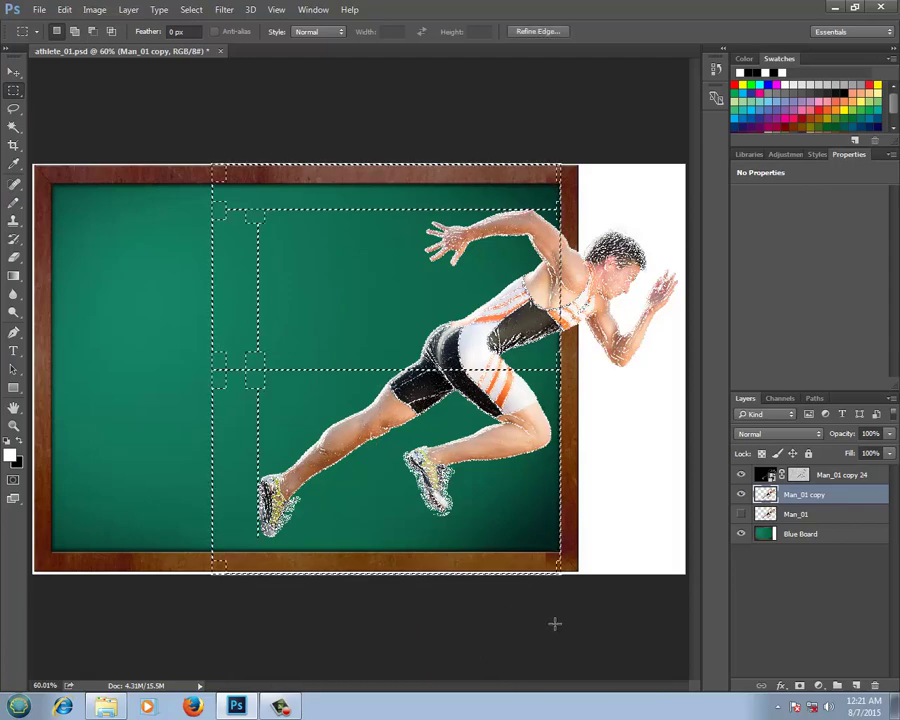
click(194, 10)
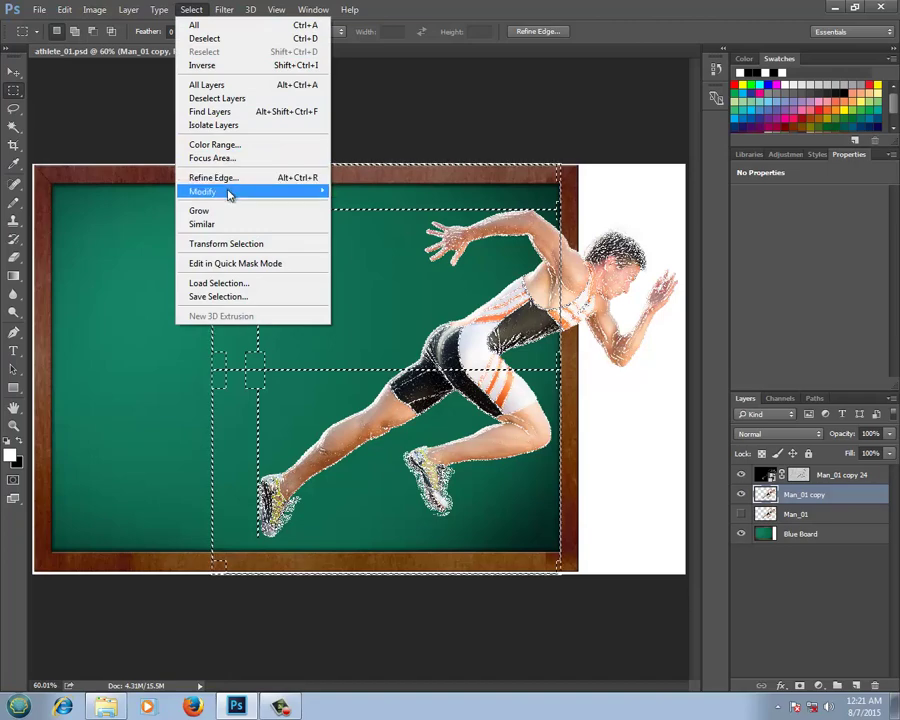
mouse_move(232, 194)
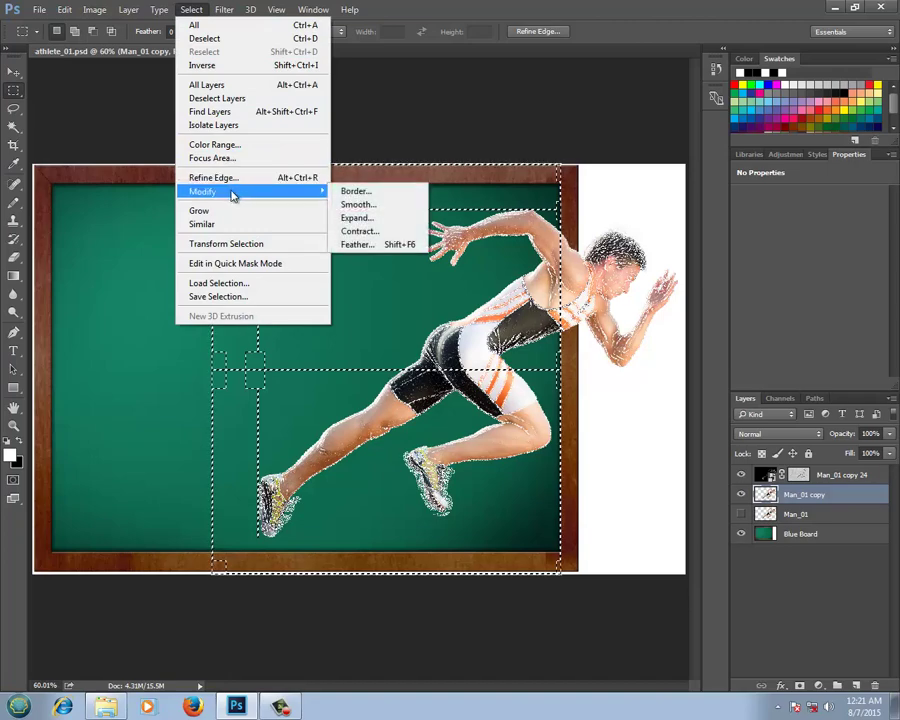
click(377, 244)
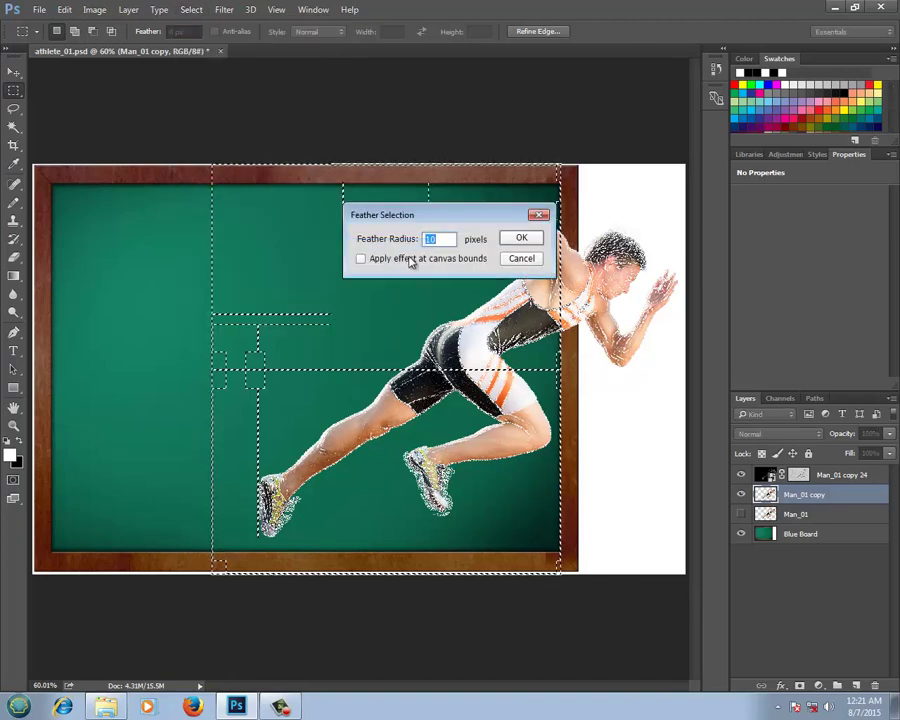
click(518, 239)
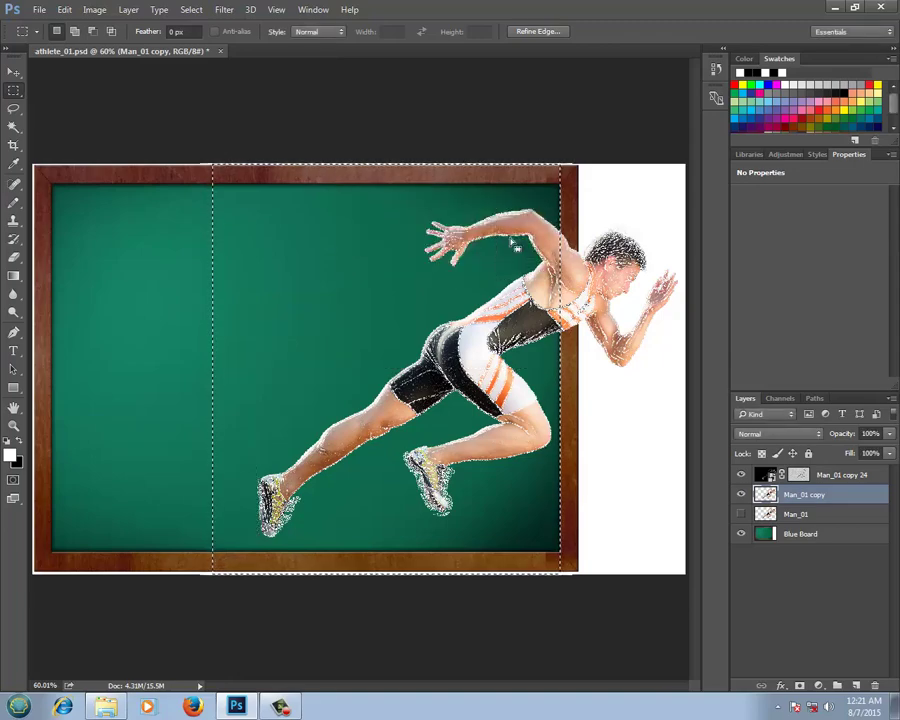
key(Delete)
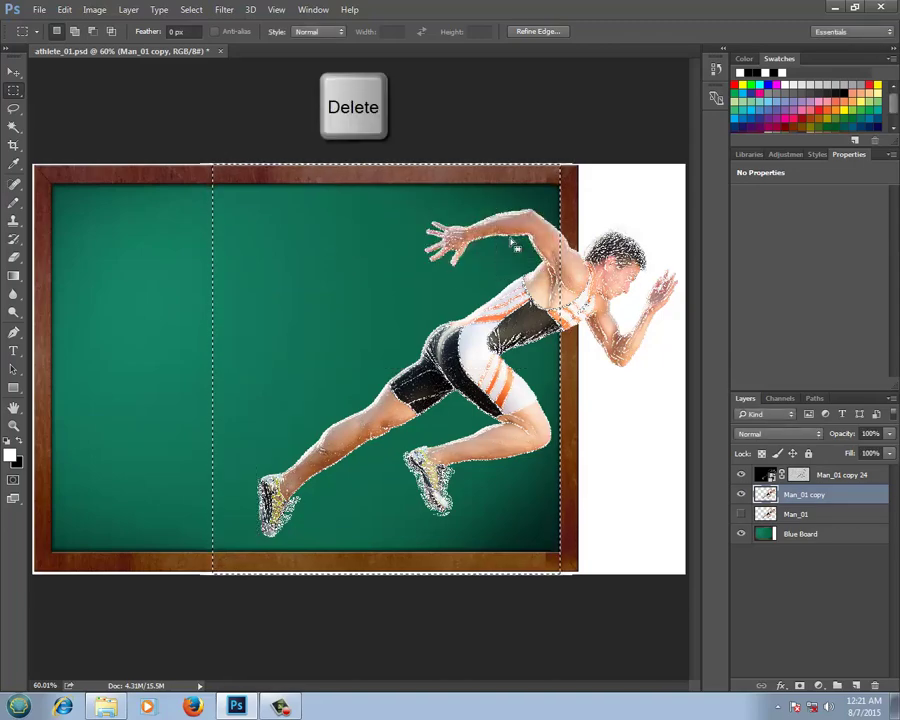
key(ctrl+d)
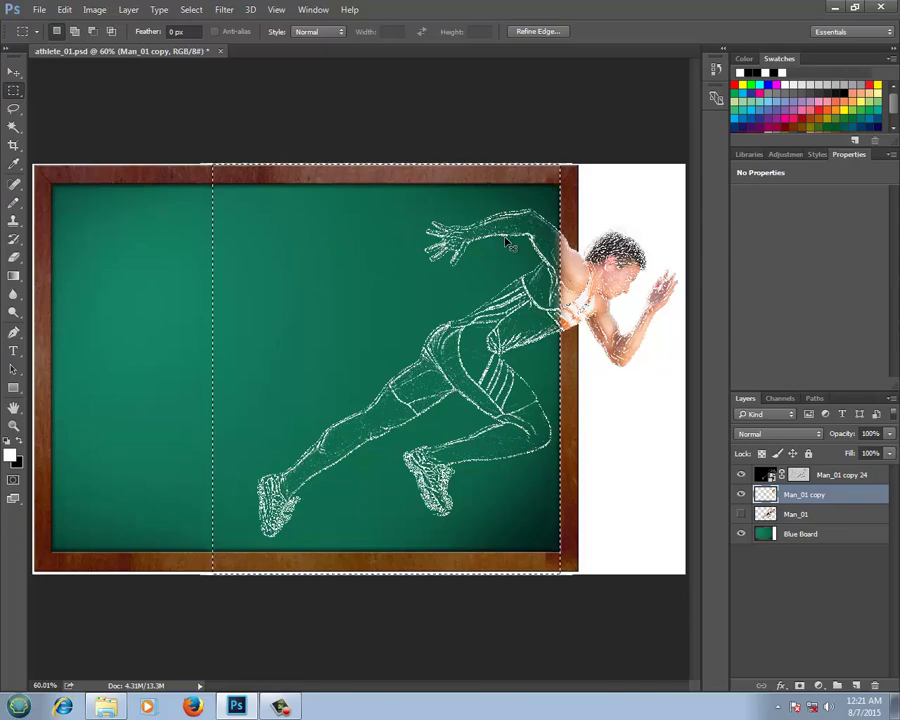
key(ctrl+d)
Rasterize the Man_01 copy 24 chalk layer.
click(843, 476)
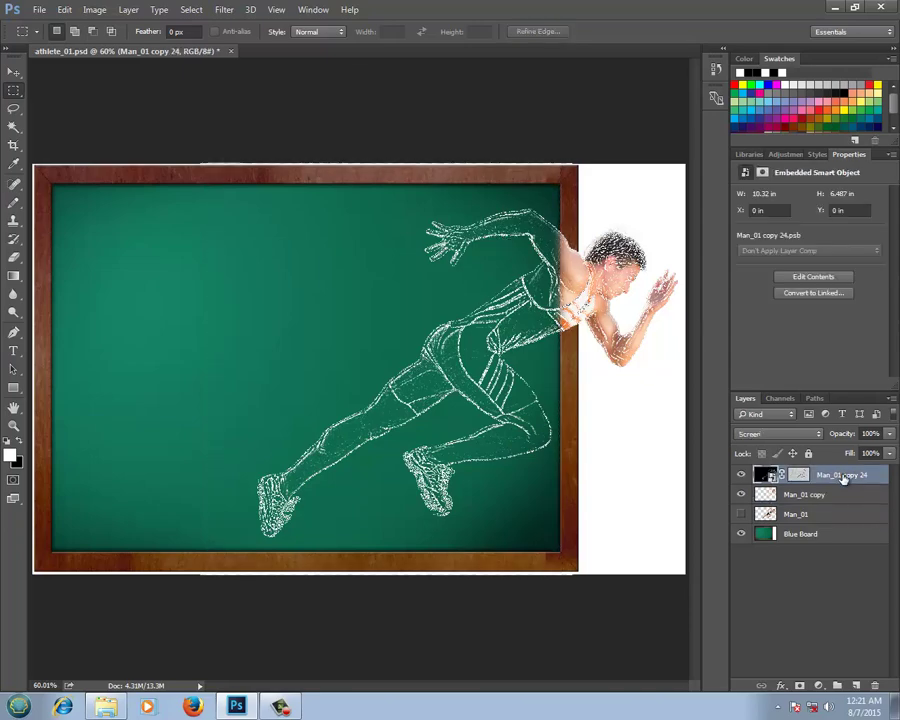
right_click(843, 477)
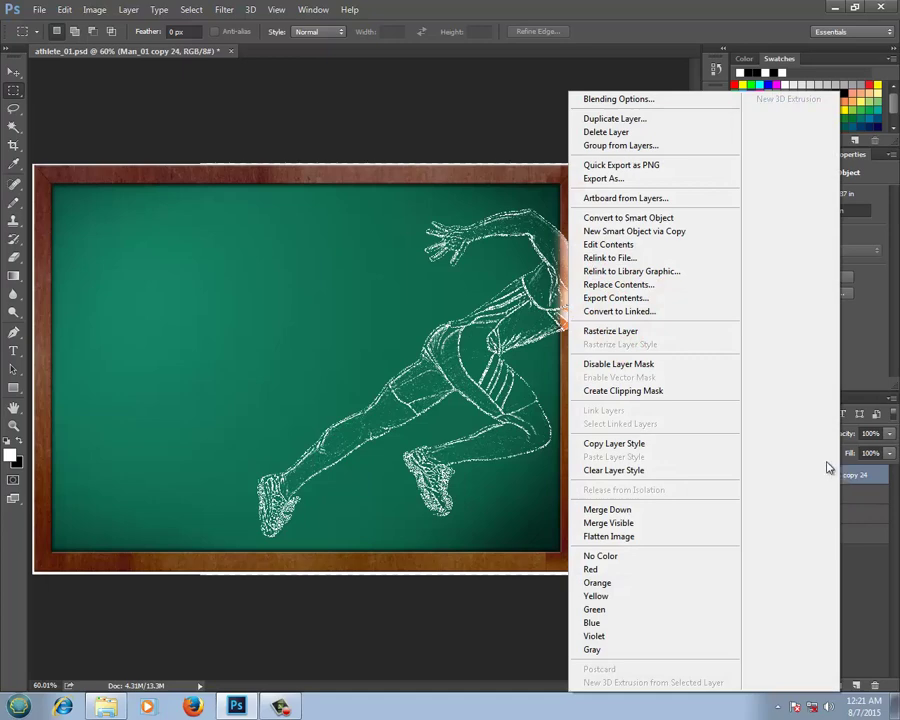
click(704, 334)
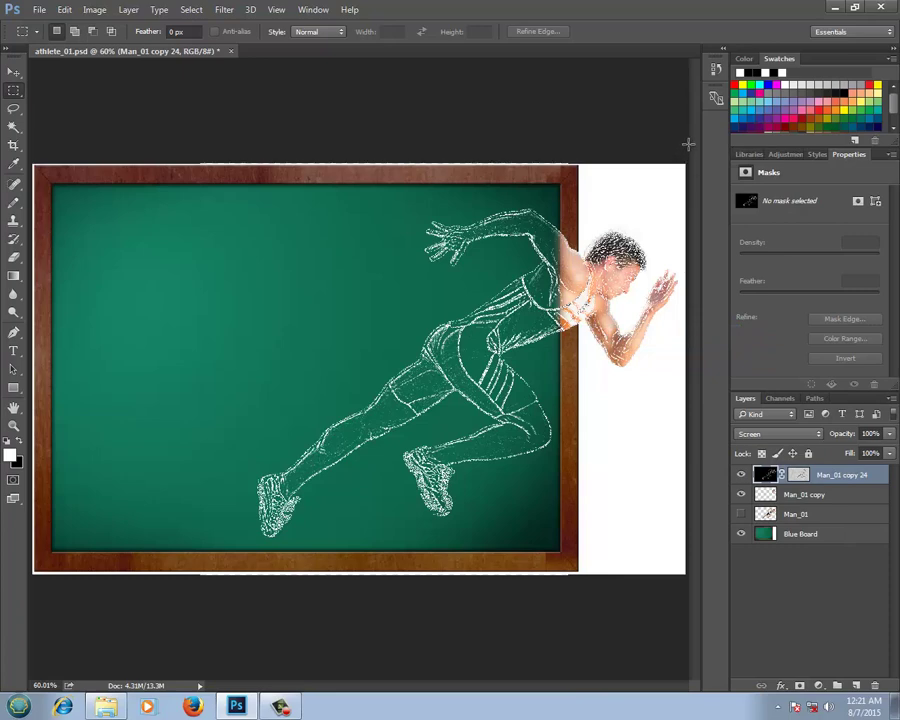
Delete the chalk lines beyond the board's right inner edge using a full-height rectangular selection about 1.96 in wide, feathered 10 px.
drag(688, 144, 641, 496)
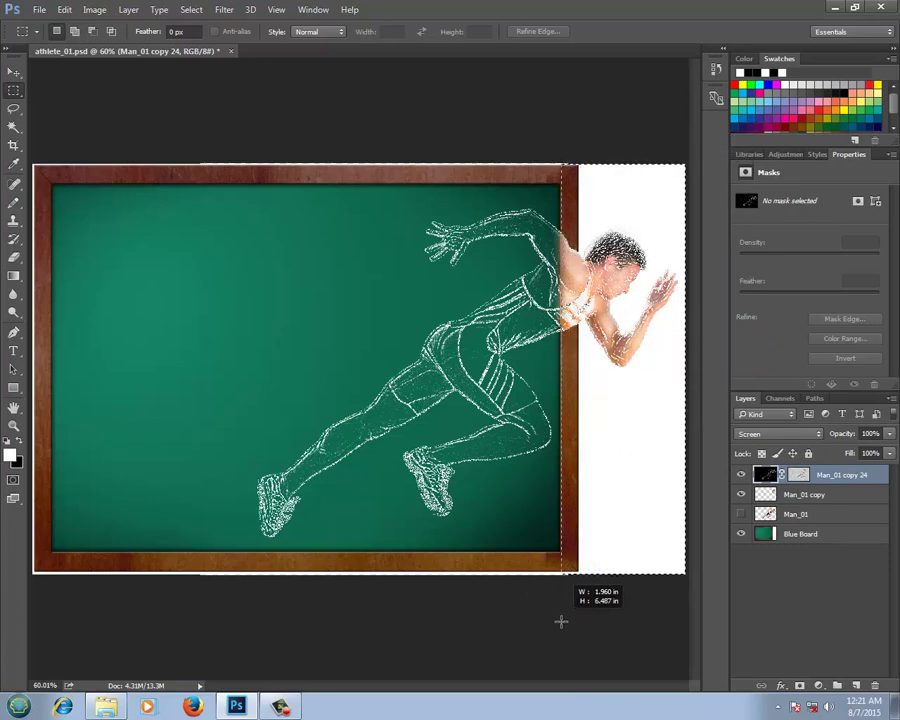
drag(561, 621, 560, 632)
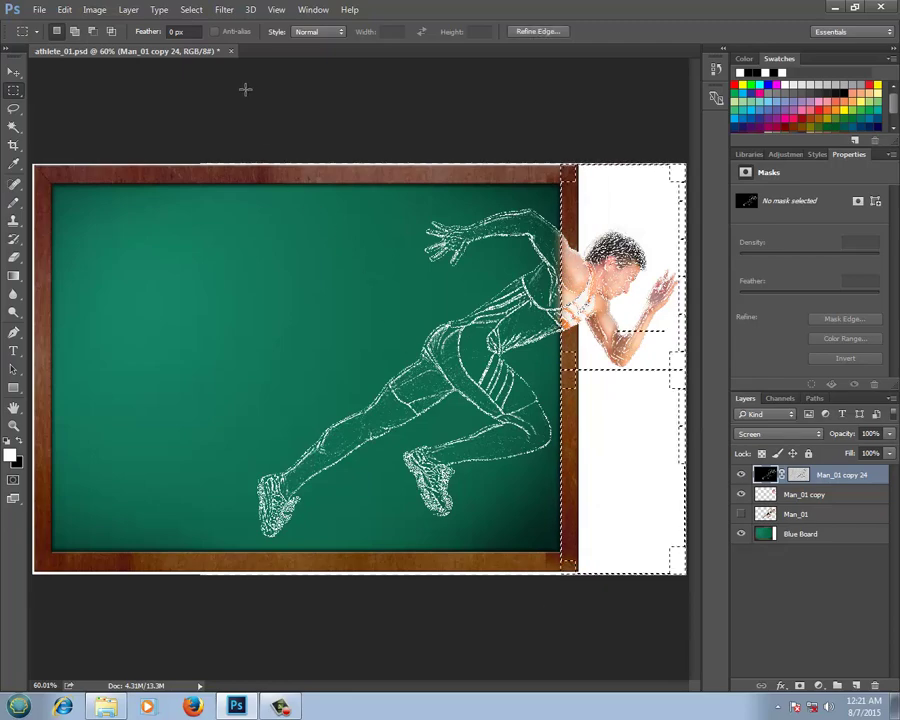
click(192, 10)
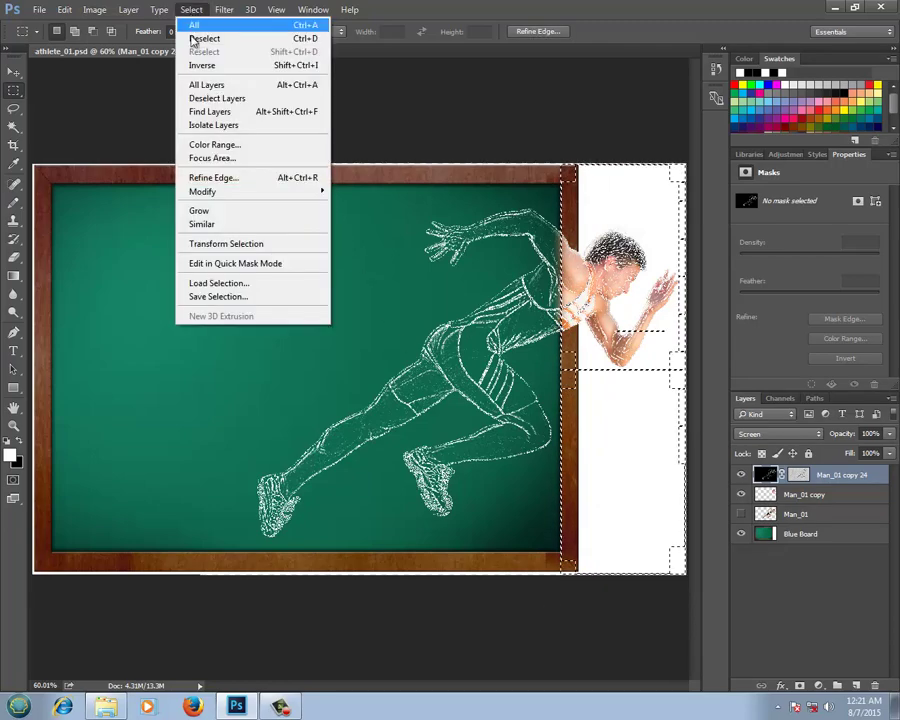
mouse_move(215, 193)
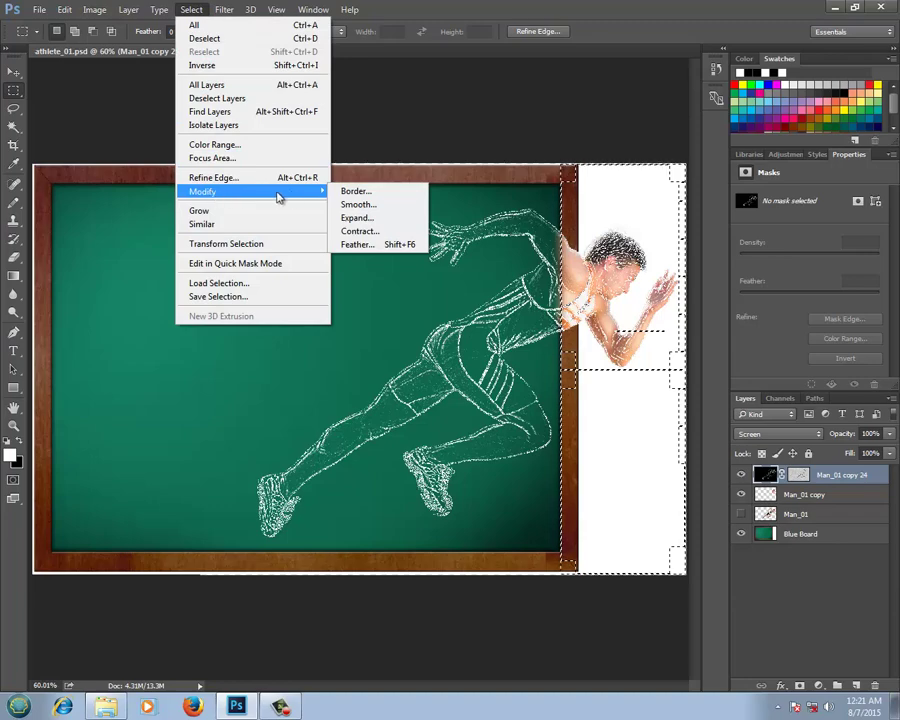
click(364, 244)
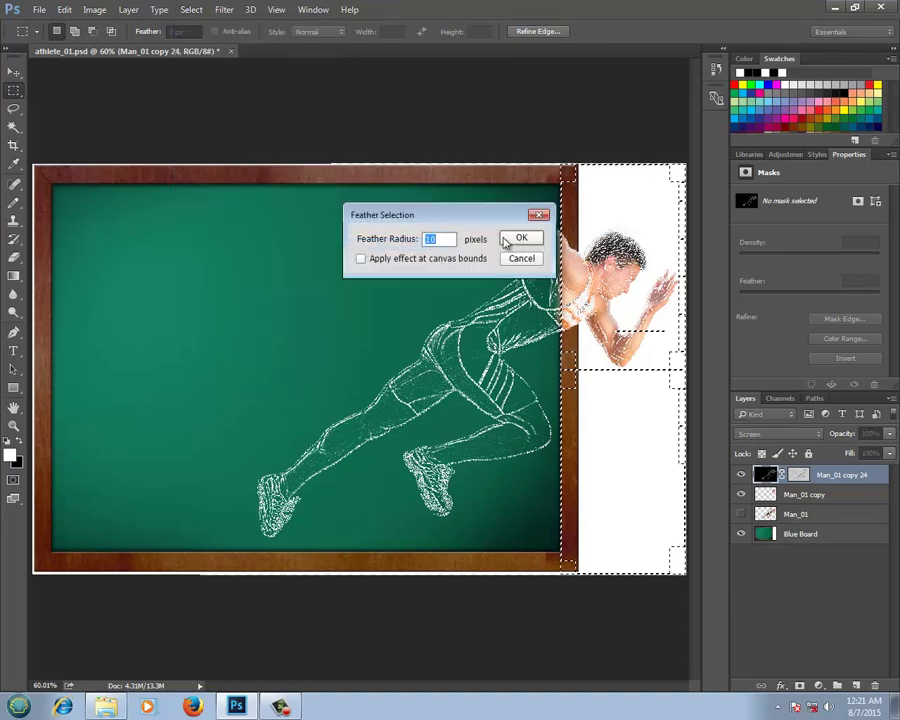
click(507, 240)
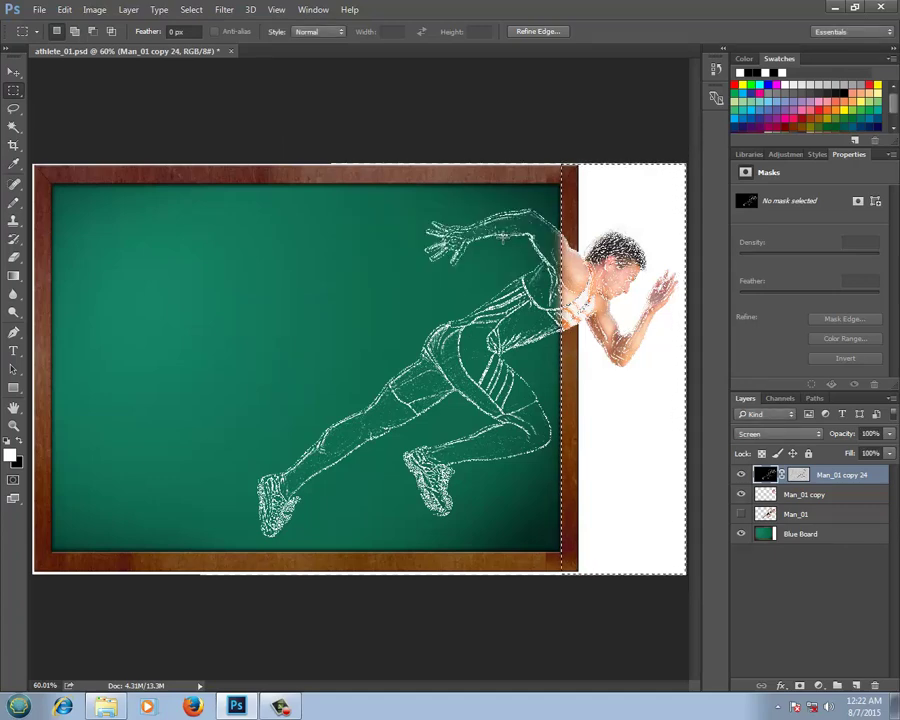
key(Delete)
key(ctrl+d)
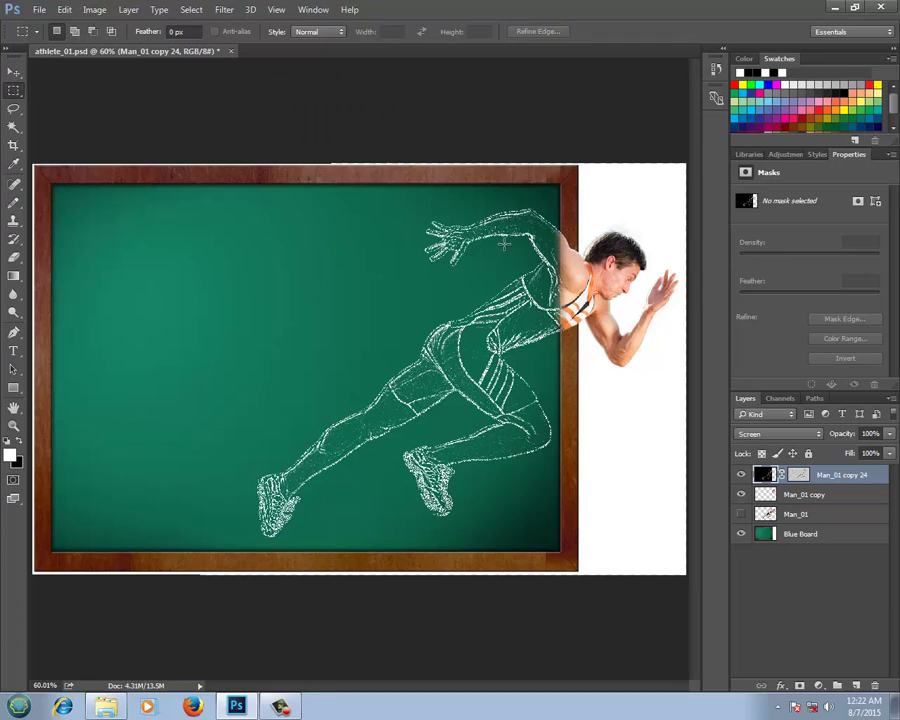
Paint black on the chalk layer with the 20 px Pencil tool to remove stray texture inside the athlete's leg outlines.
click(14, 202)
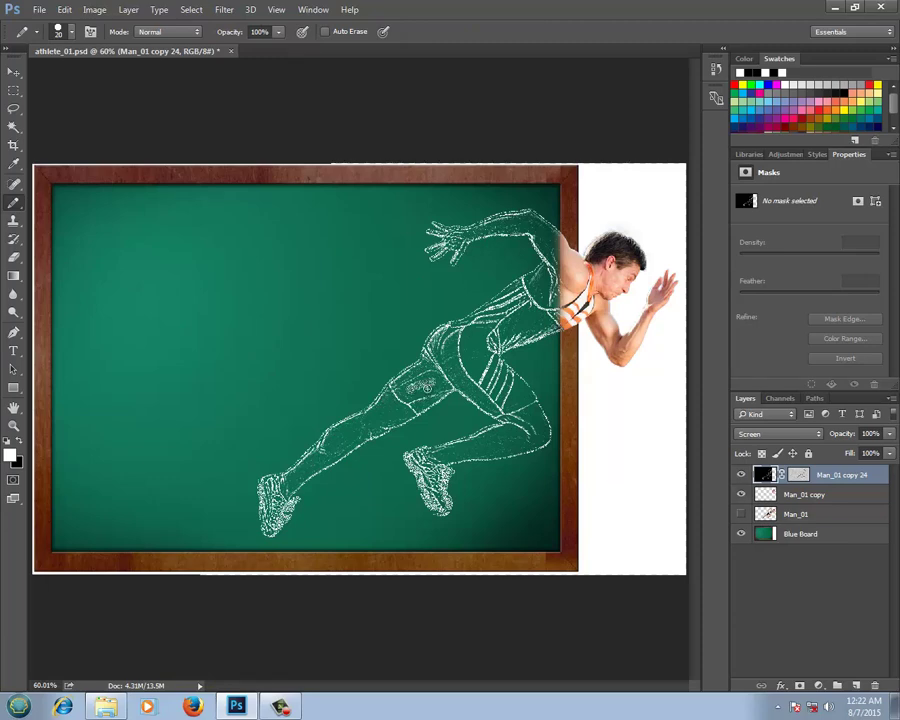
key(x)
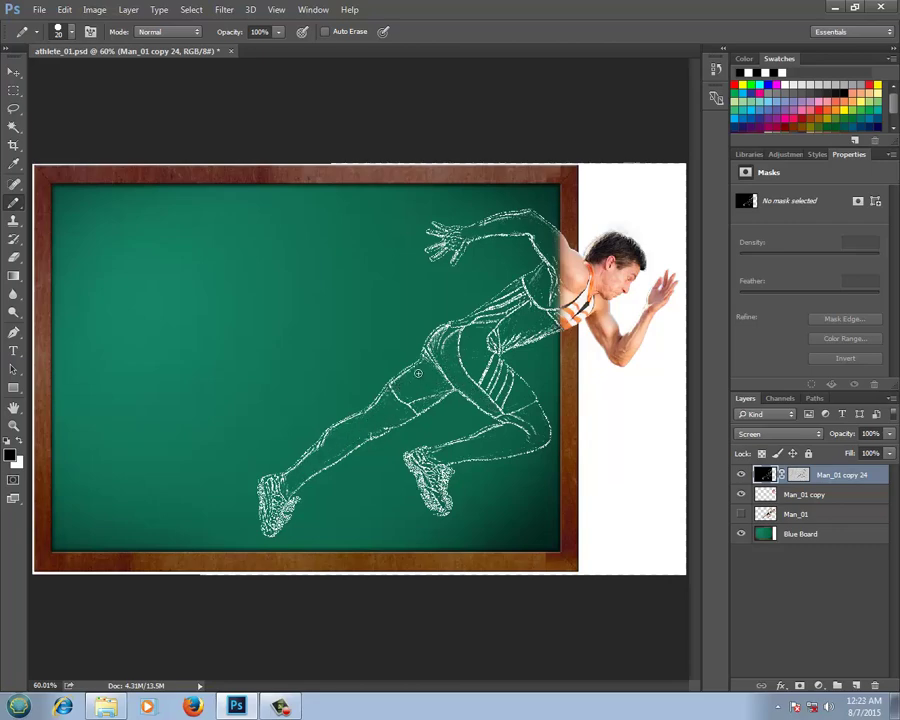
key(v)
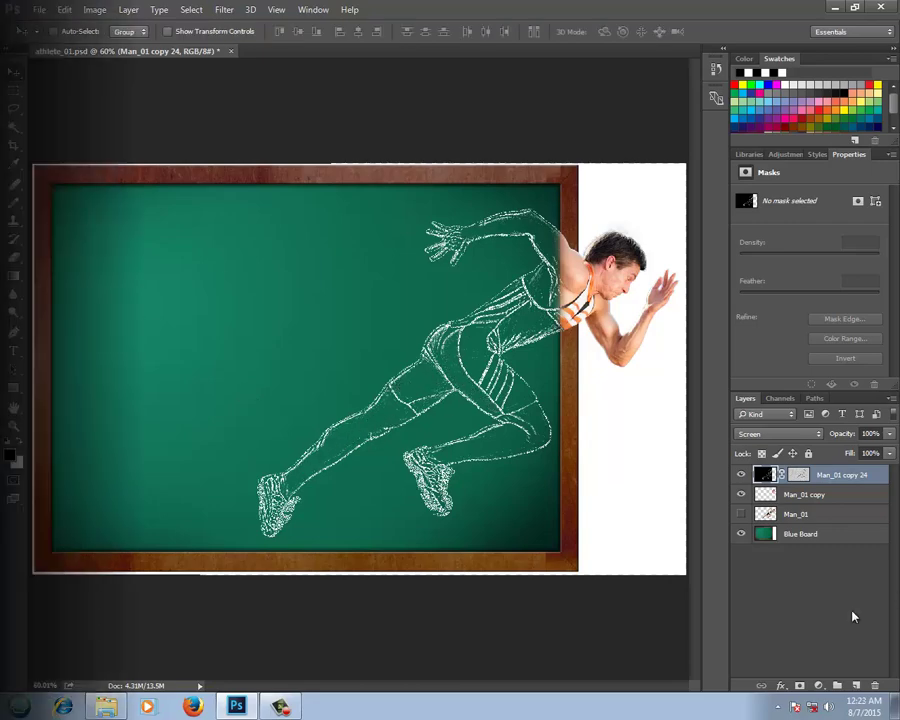